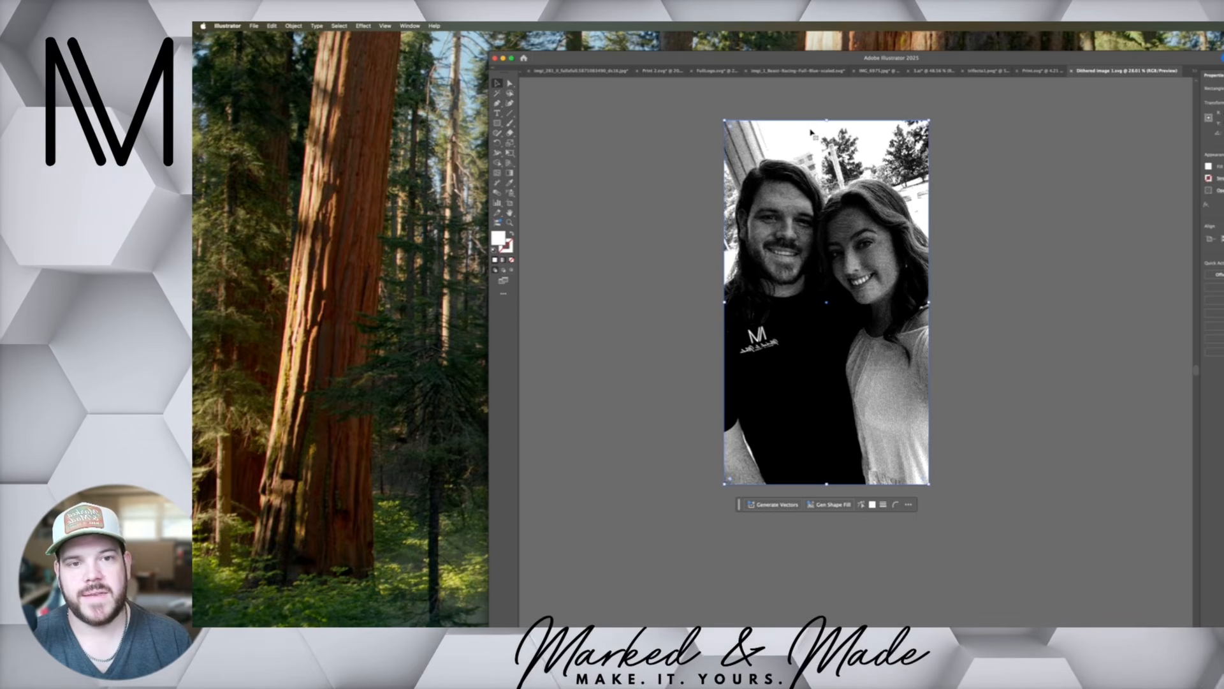
Delete the white background rectangle behind the dithered photo and scale the photo down into the artboard's lower-left corner
{"action": "left_click_drag", "start_coordinate": [812, 132], "coordinate": [641, 164]}
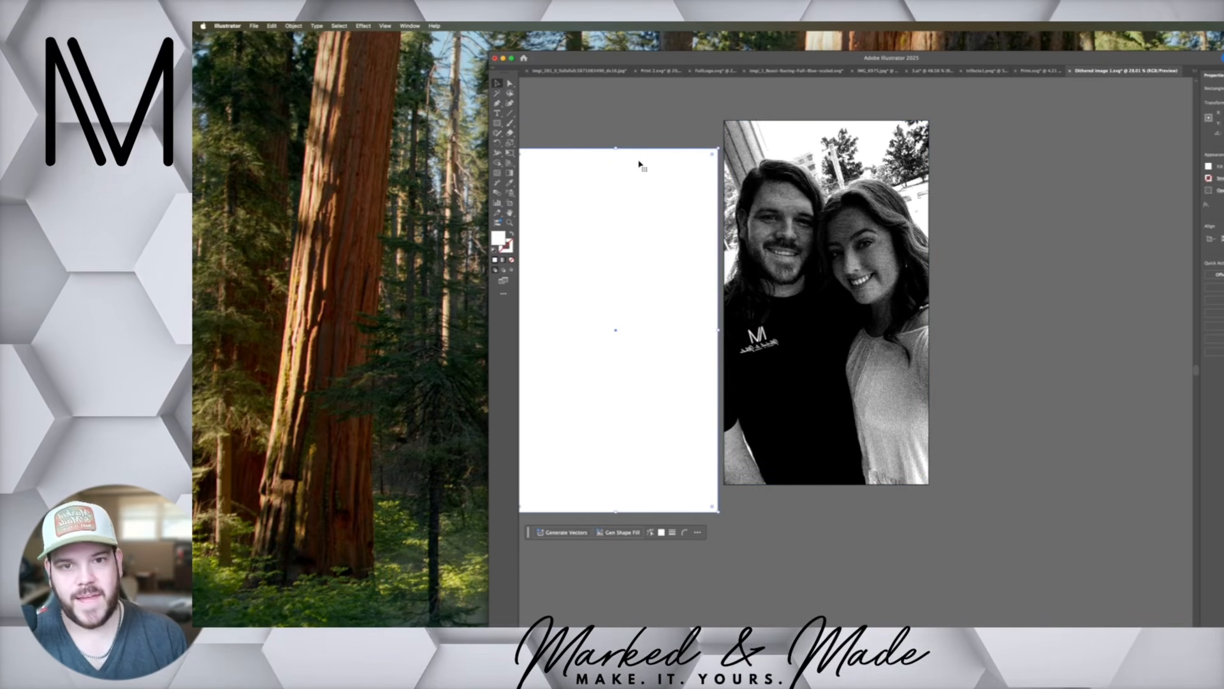
{"action": "key", "text": "BackSpace"}
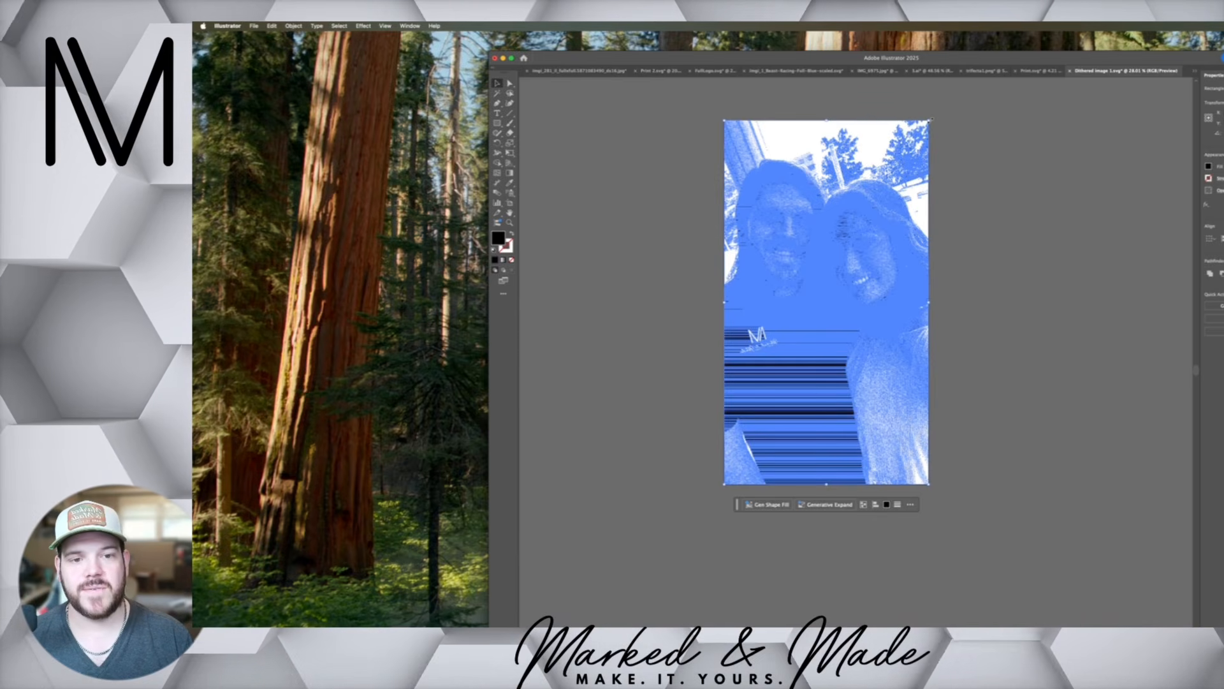
{"action": "left_click_drag", "start_coordinate": [930, 120], "coordinate": [763, 301]}
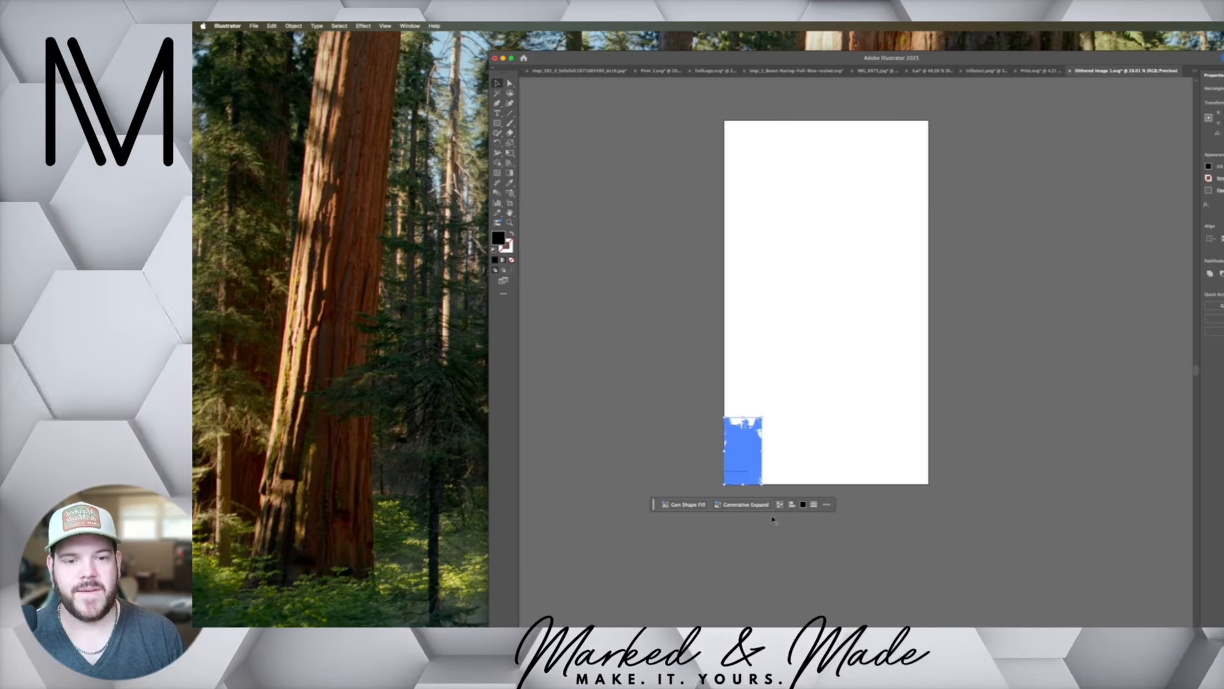
{"action": "scroll", "coordinate": [759, 471], "scroll_direction": "up", "scroll_amount": 5}
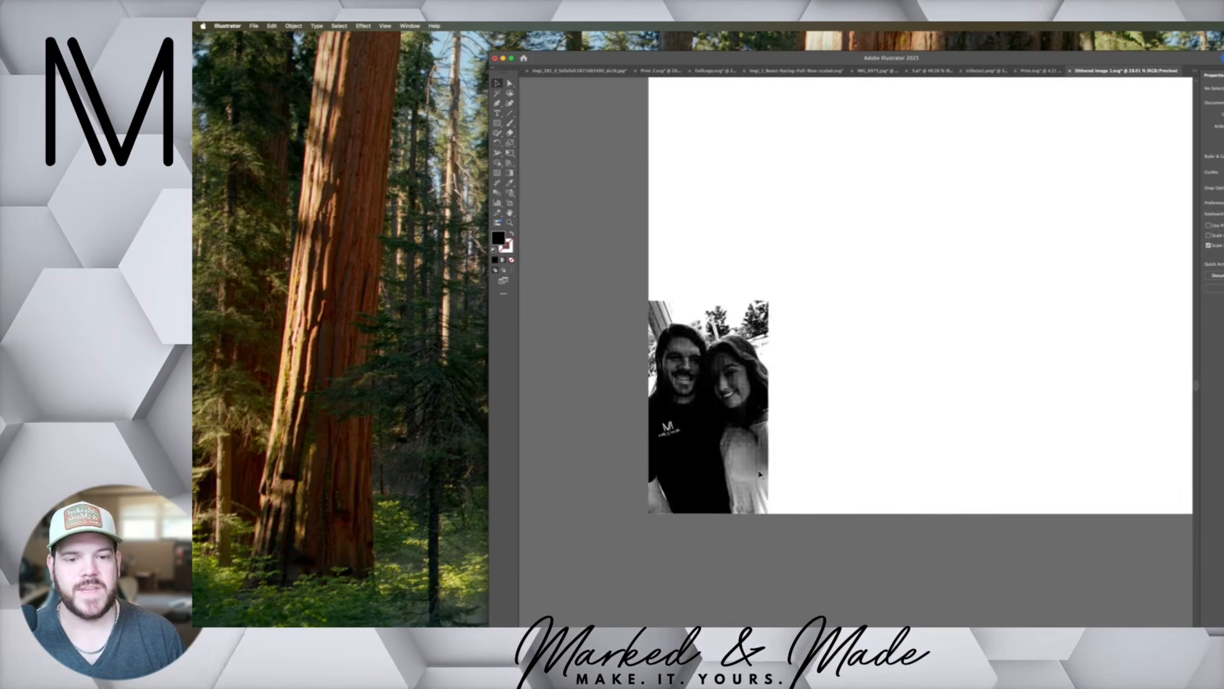
{"action": "scroll", "coordinate": [758, 474], "scroll_direction": "up", "scroll_amount": 8}
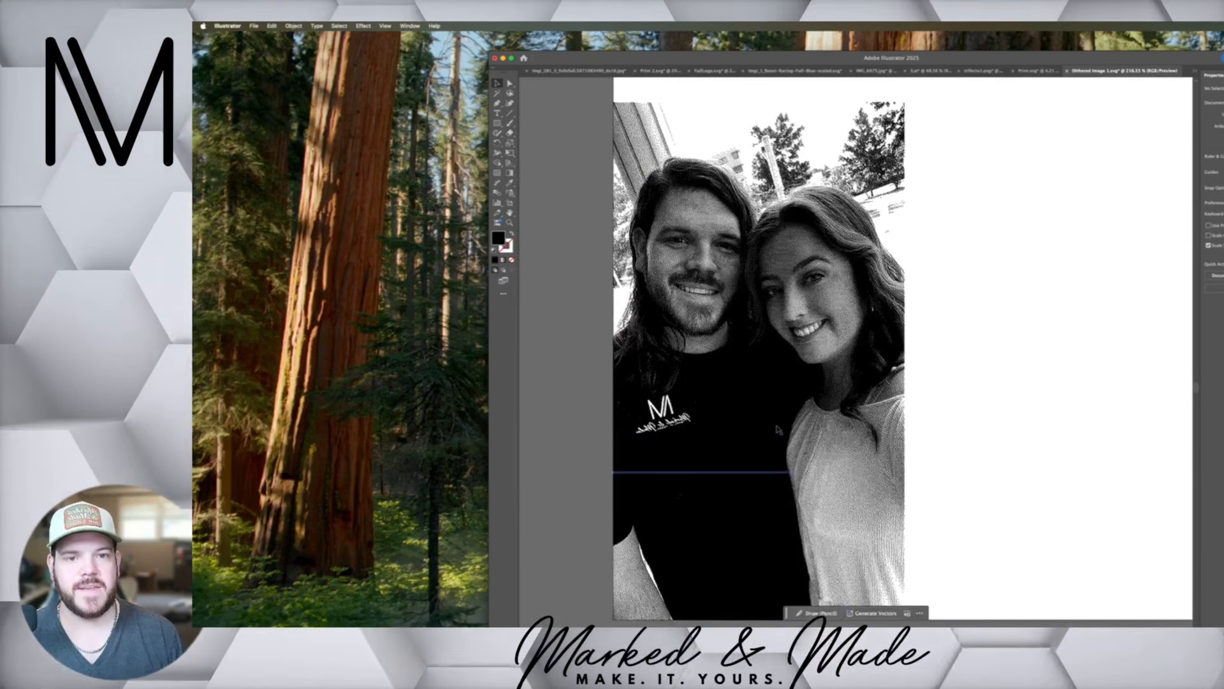
{"action": "scroll", "coordinate": [778, 429], "scroll_direction": "down", "scroll_amount": 3}
Combine all shapes of the dithered photo into one compound path and deselect it
{"action": "left_click_drag", "start_coordinate": [669, 252], "coordinate": [871, 565]}
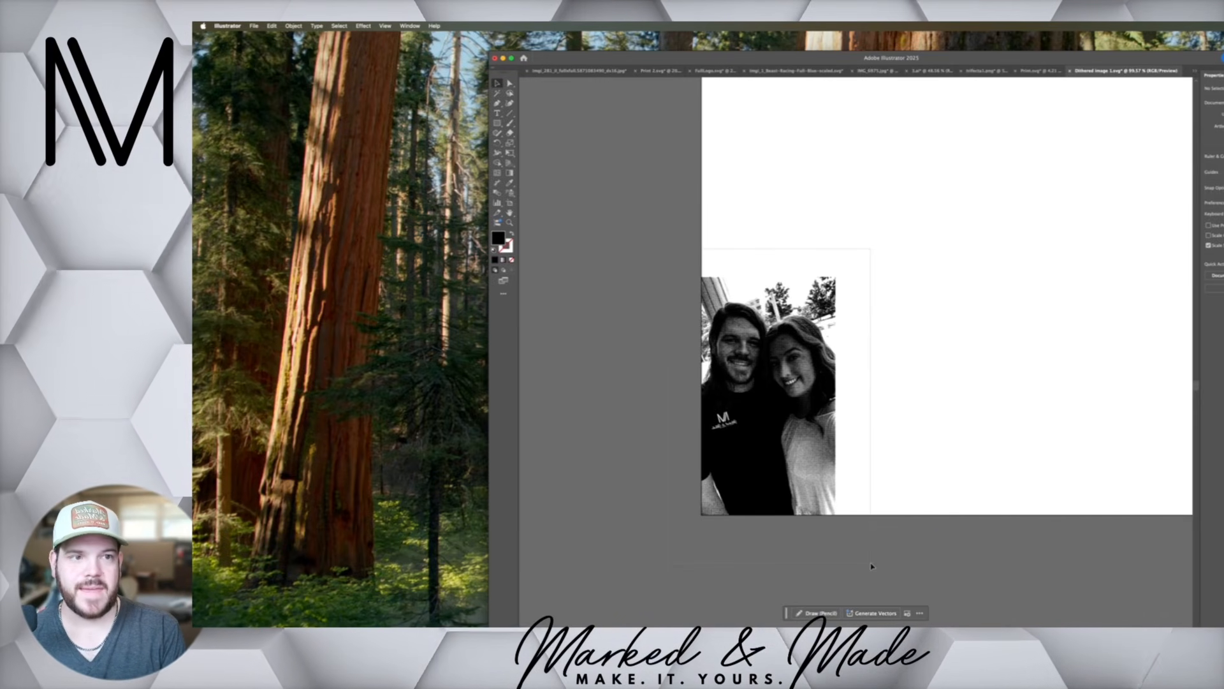
{"action": "key", "text": "super+a"}
{"action": "key", "text": "super+8"}
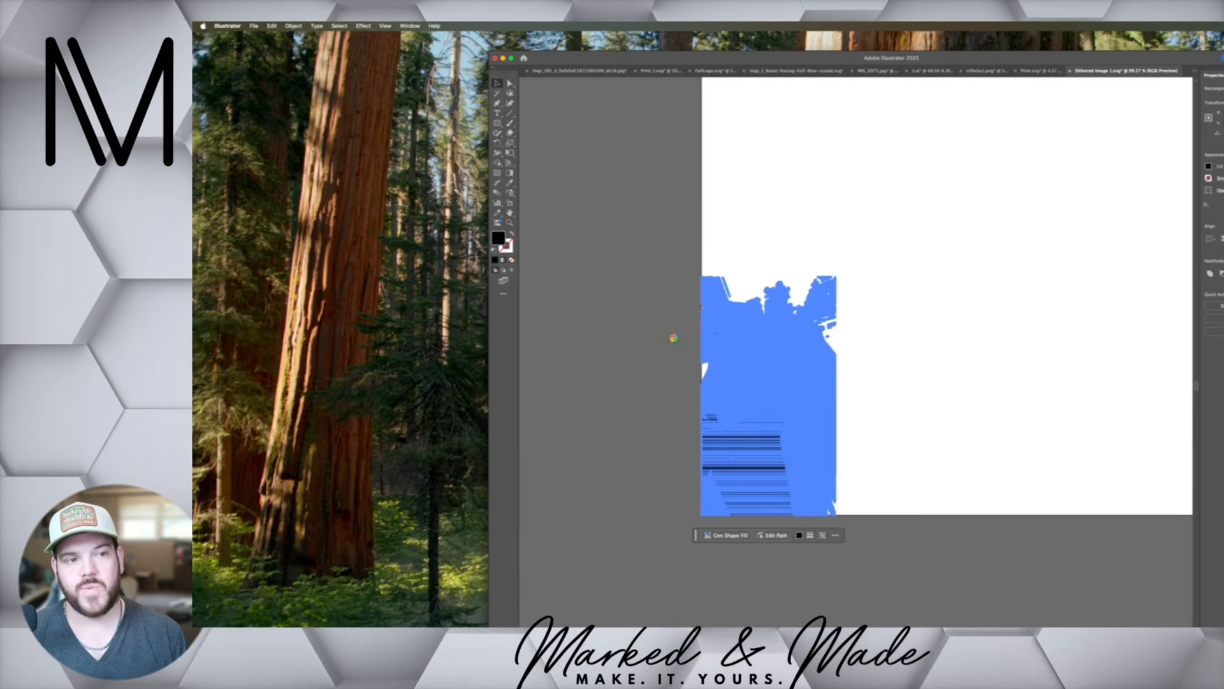
{"action": "left_click", "coordinate": [667, 350]}
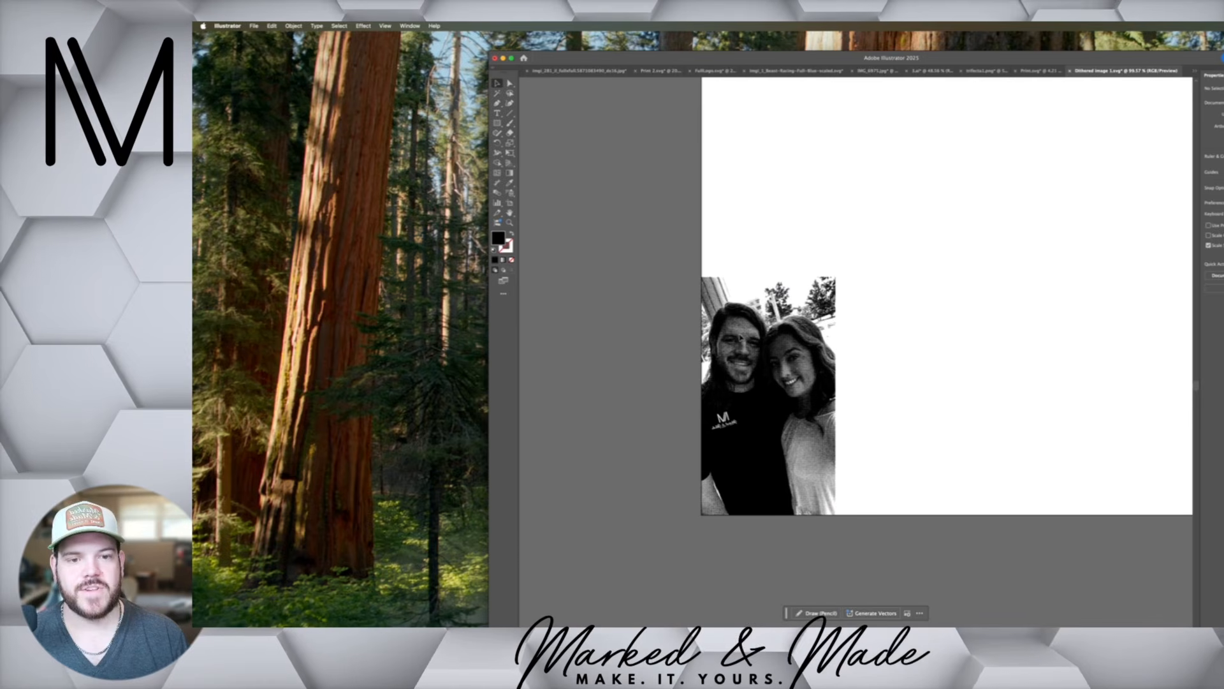
Export the selected photo as an SVG asset named "dithered imaghe final" to the Downloads folder
{"action": "left_click", "coordinate": [750, 406]}
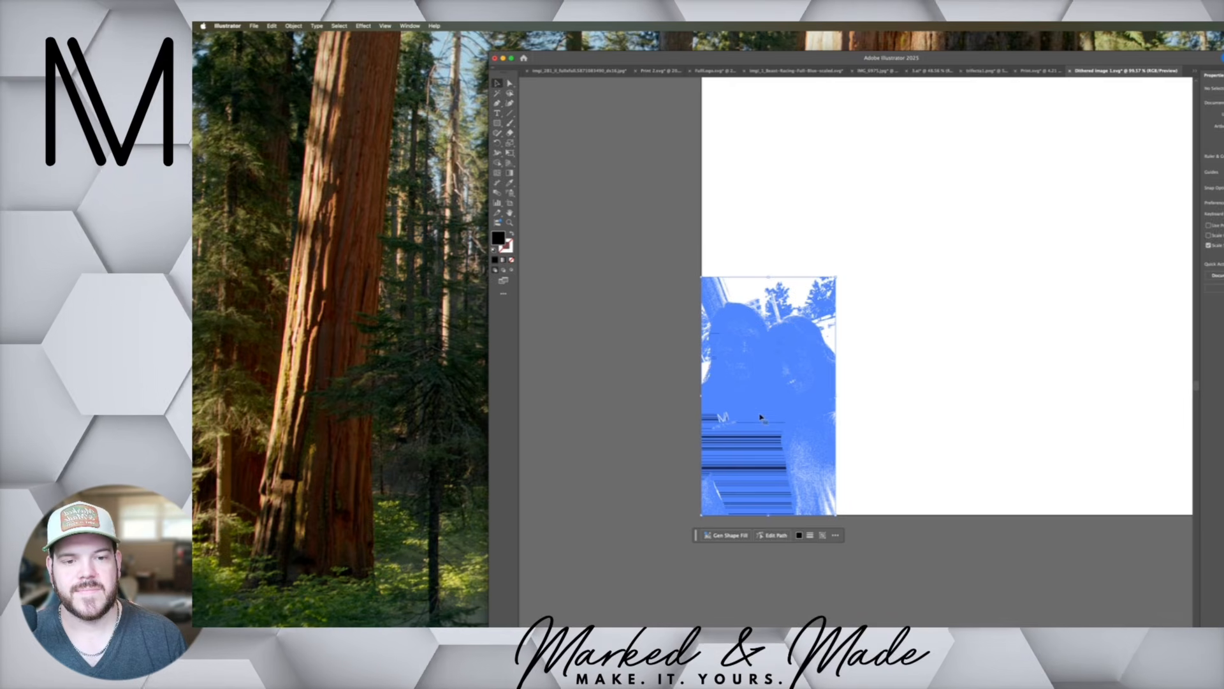
{"action": "right_click", "coordinate": [758, 412]}
{"action": "left_click", "coordinate": [901, 495]}
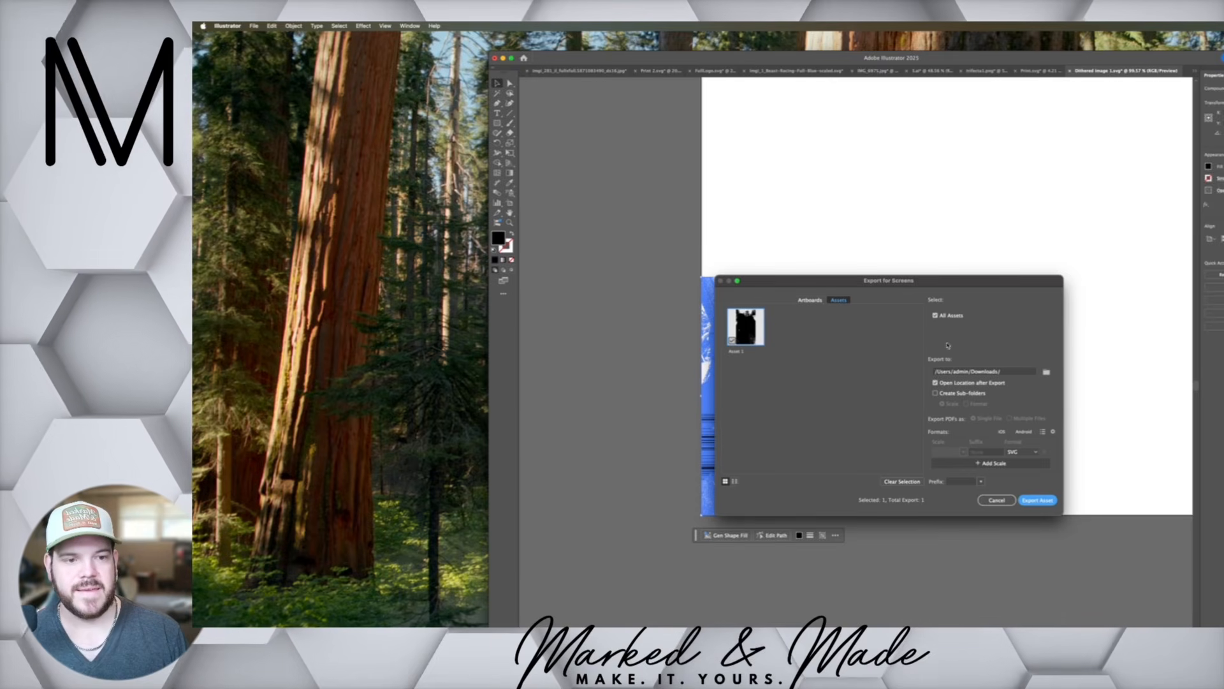
{"action": "double_click", "coordinate": [741, 351]}
{"action": "type", "text": "dithe"}
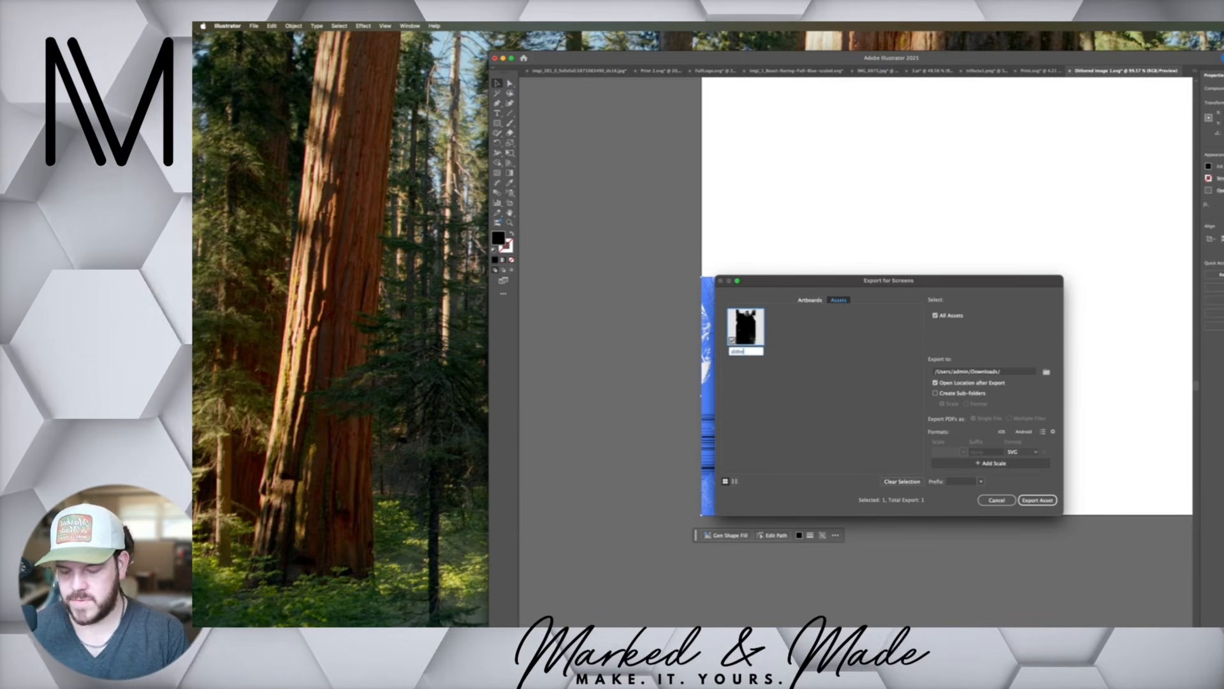
{"action": "type", "text": "red imaghe finam"}
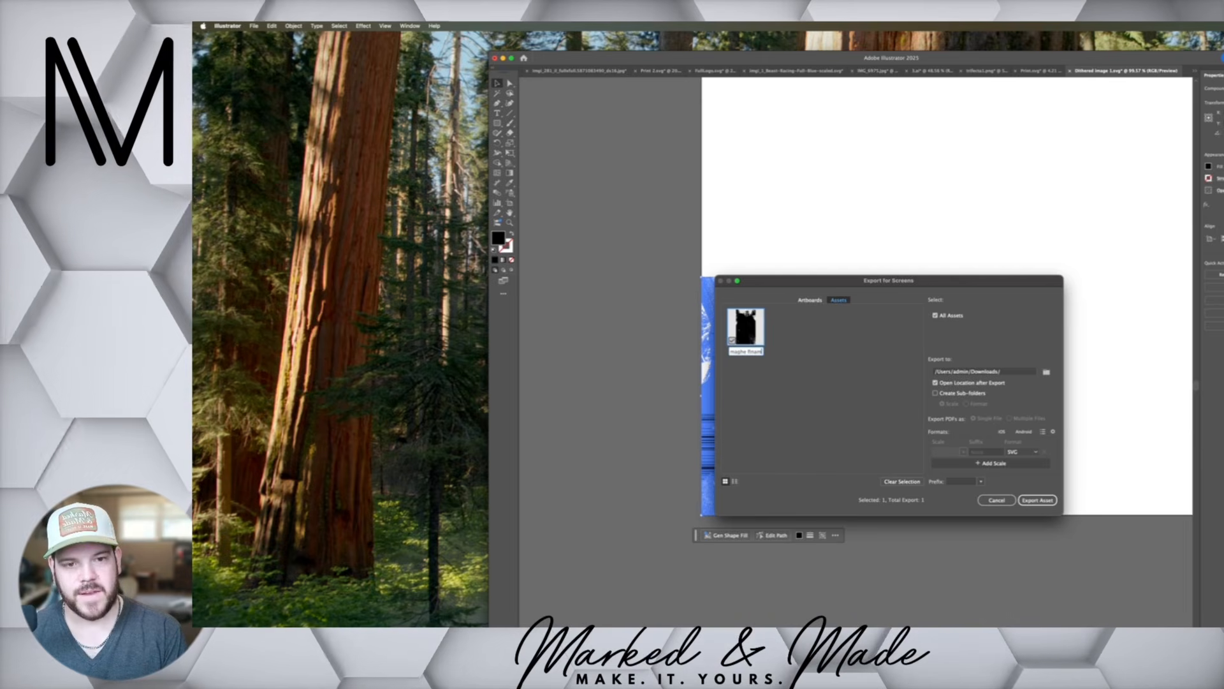
{"action": "key", "text": "BackSpace"}
{"action": "key", "text": "BackSpace"}
{"action": "key", "text": "BackSpace"}
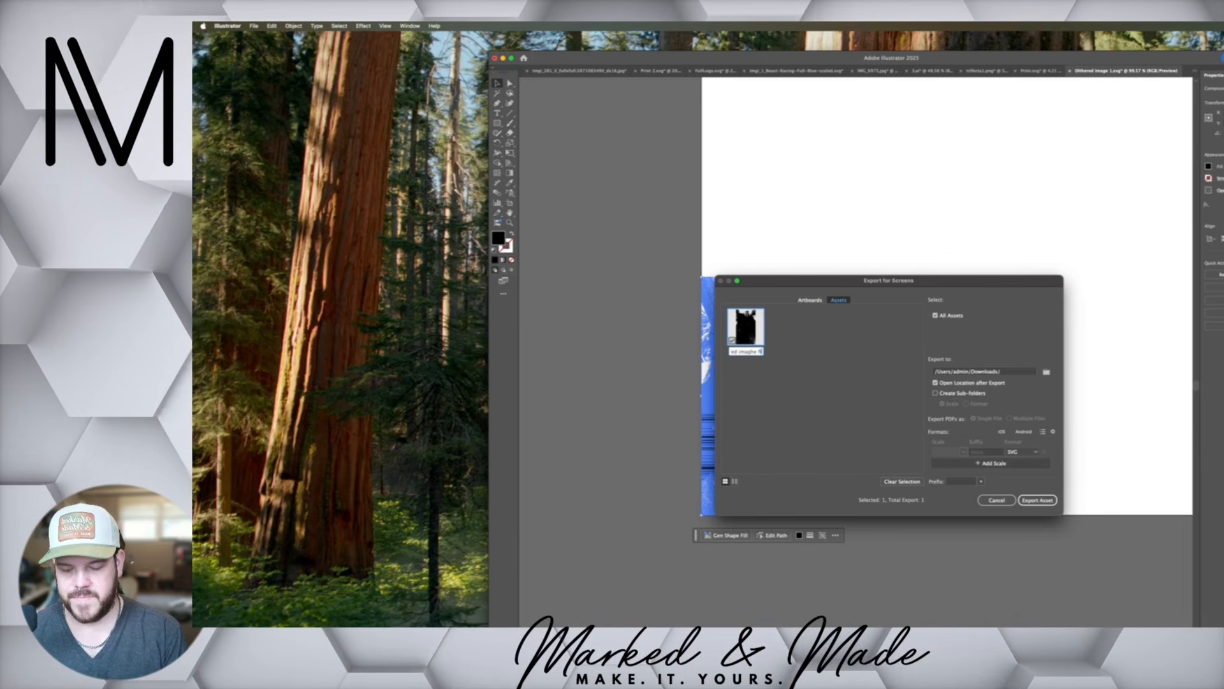
{"action": "type", "text": "nal"}
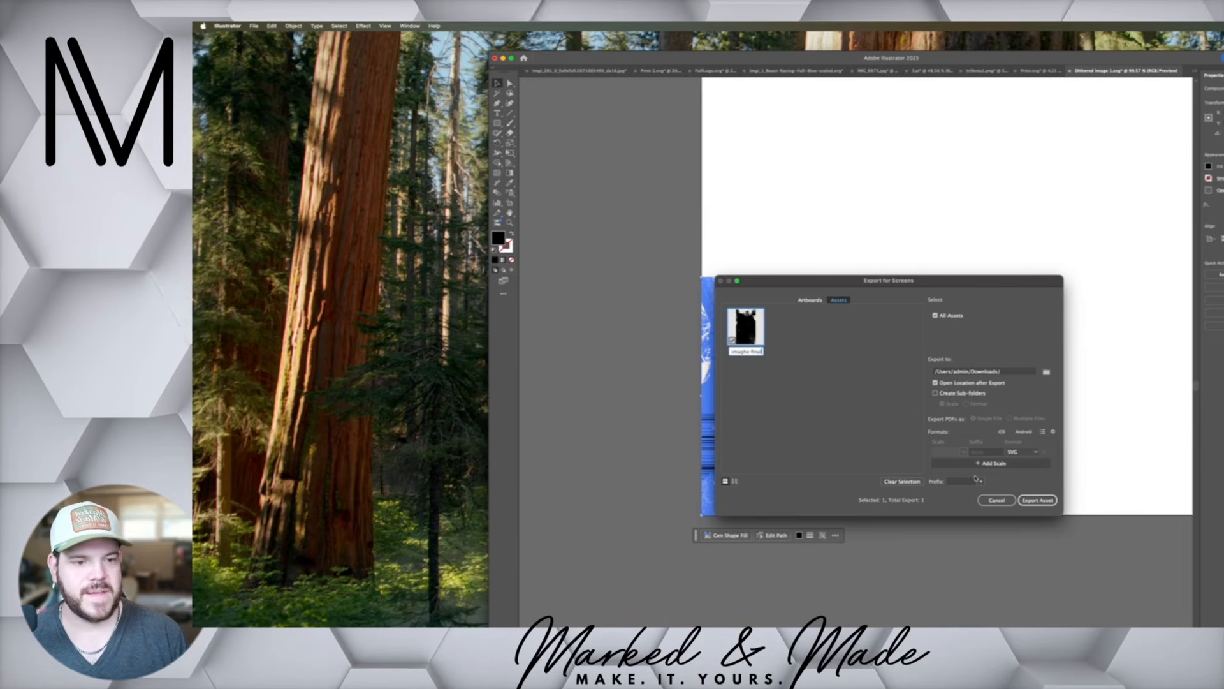
{"action": "left_click", "coordinate": [1022, 500]}
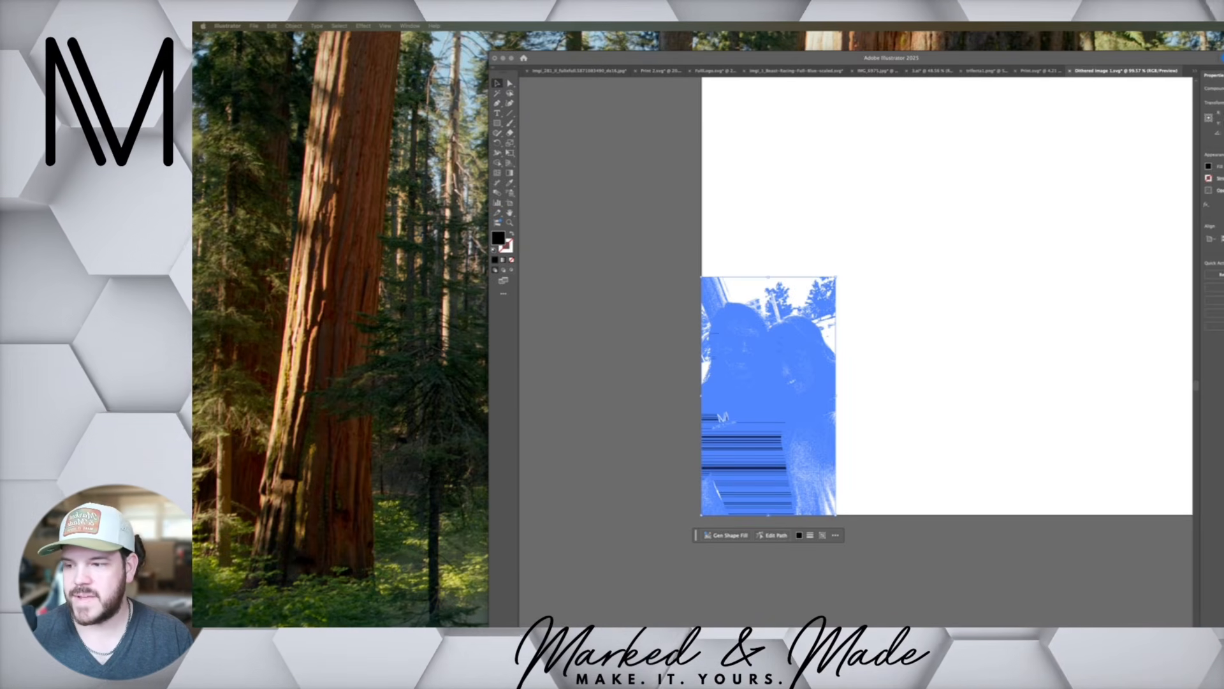
Switch to xTool Creative Space, start a new project and import the exported dithered photo SVG onto its canvas
{"action": "left_click_drag", "start_coordinate": [644, 621], "coordinate": [842, 101]}
{"action": "left_click_drag", "start_coordinate": [1072, 477], "coordinate": [1223, 644]}
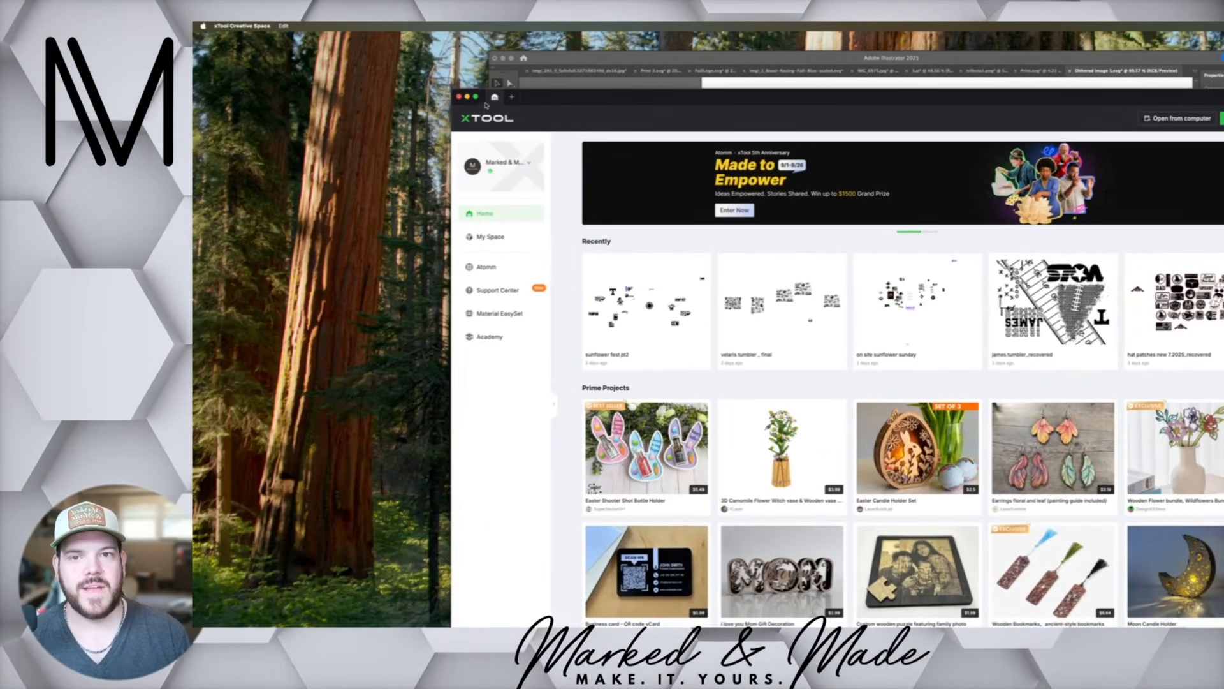
{"action": "left_click", "coordinate": [511, 97]}
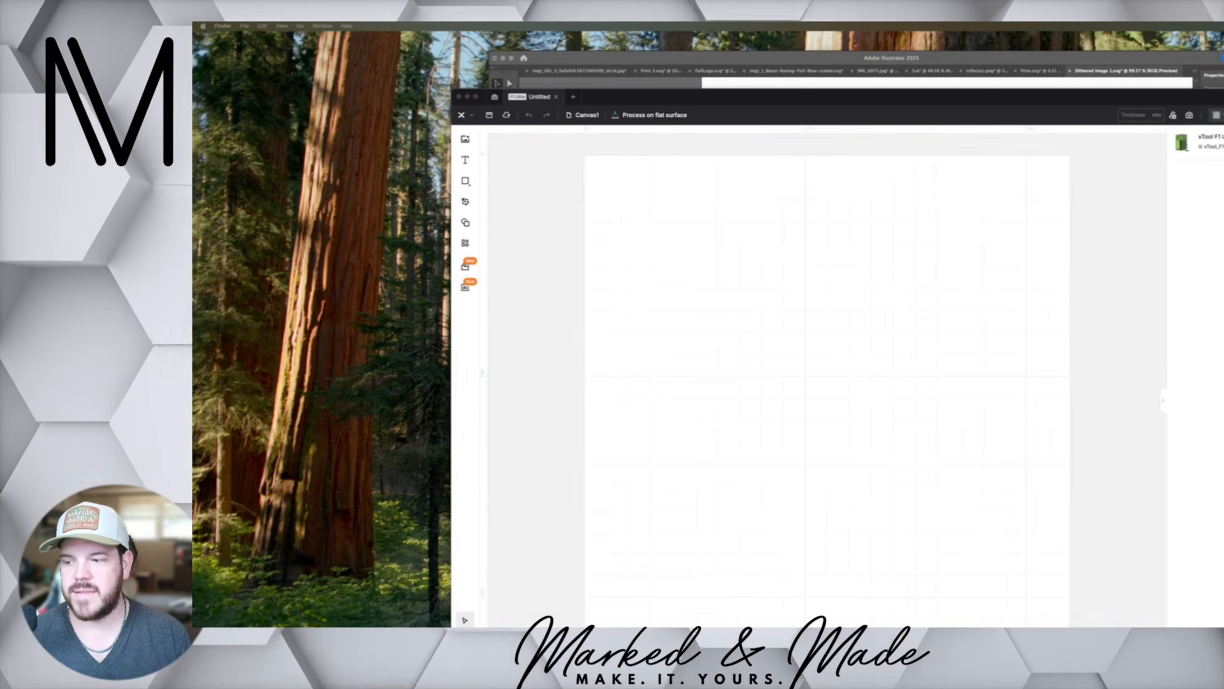
{"action": "left_click_drag", "start_coordinate": [398, 400], "coordinate": [716, 322]}
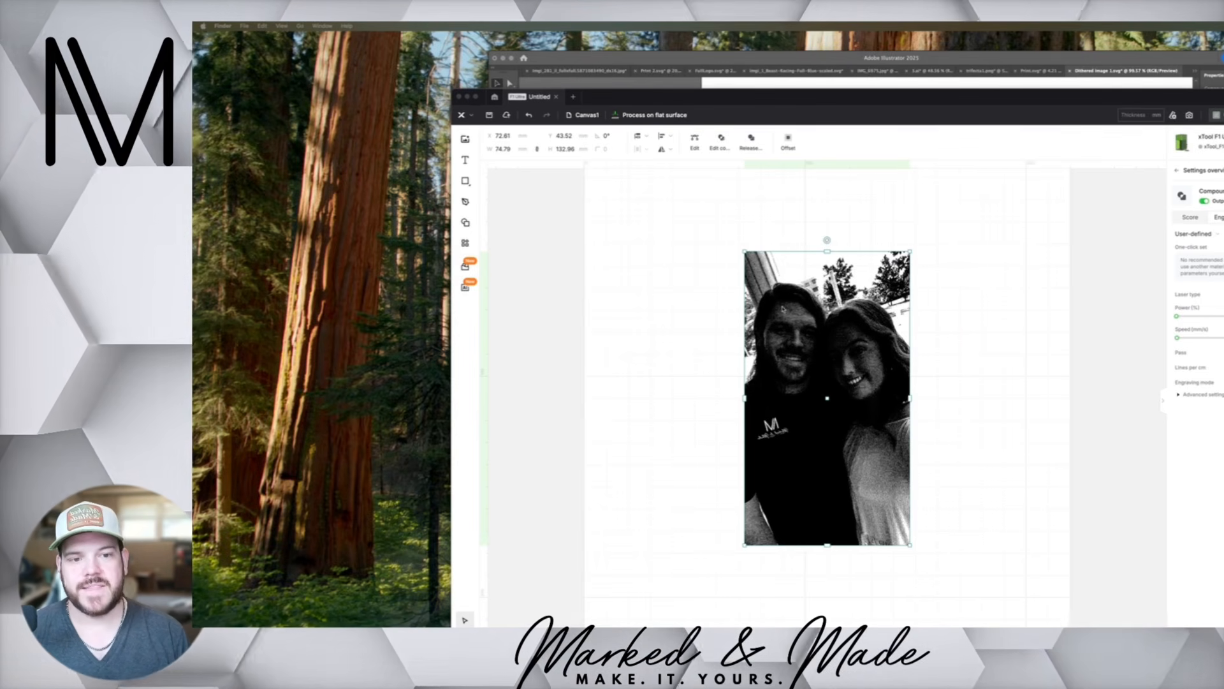
Deselect the imported photo and examine the dither pattern on the faces up close
{"action": "left_click", "coordinate": [727, 318]}
{"action": "left_click", "coordinate": [716, 345]}
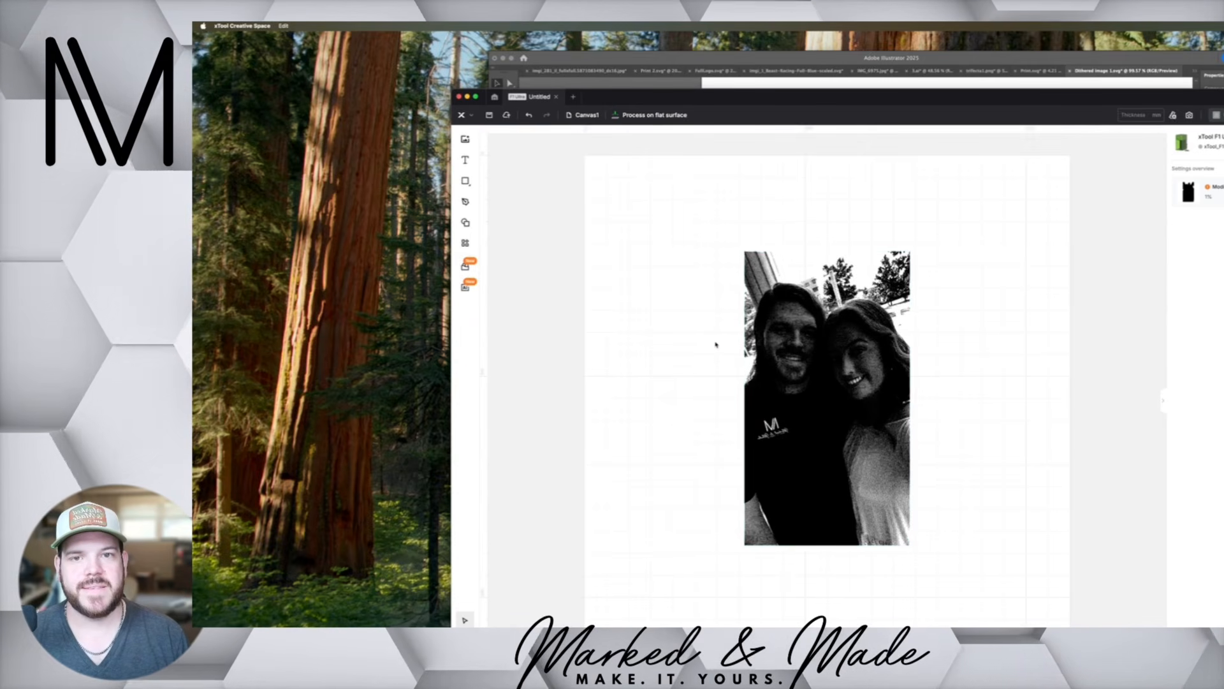
{"action": "scroll", "coordinate": [784, 329], "scroll_direction": "up", "scroll_amount": 5}
{"action": "scroll", "coordinate": [784, 329], "scroll_direction": "up", "scroll_amount": 10}
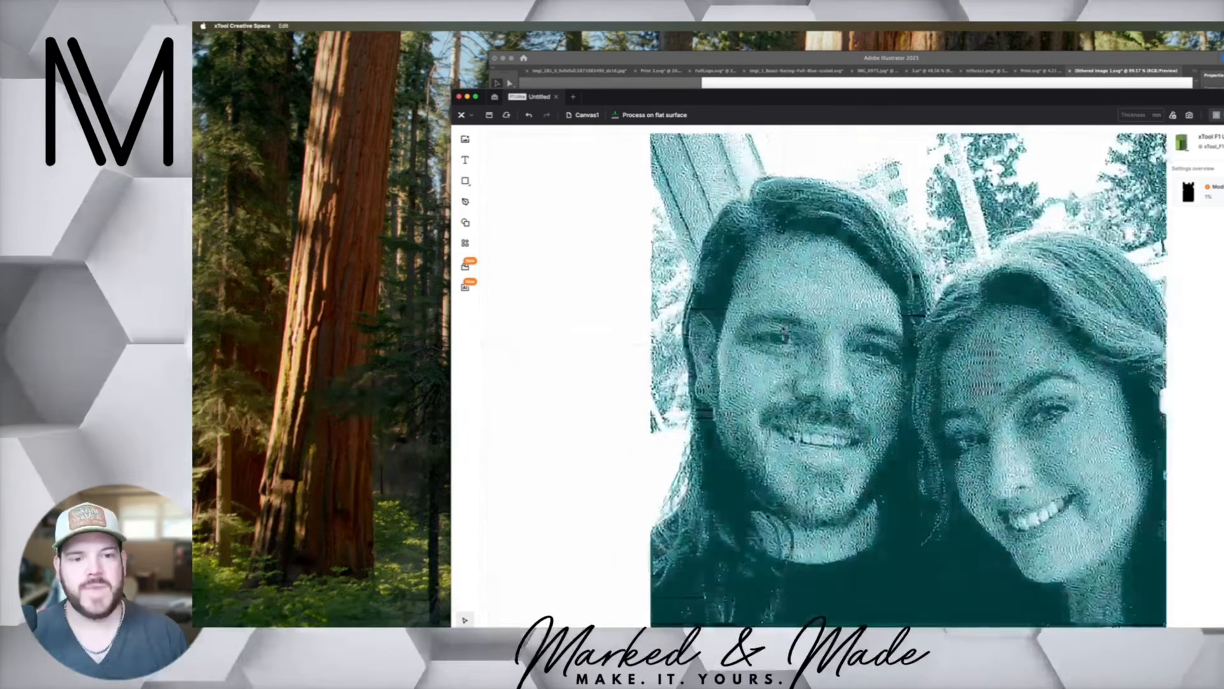
{"action": "scroll", "coordinate": [783, 329], "scroll_direction": "up", "scroll_amount": 8}
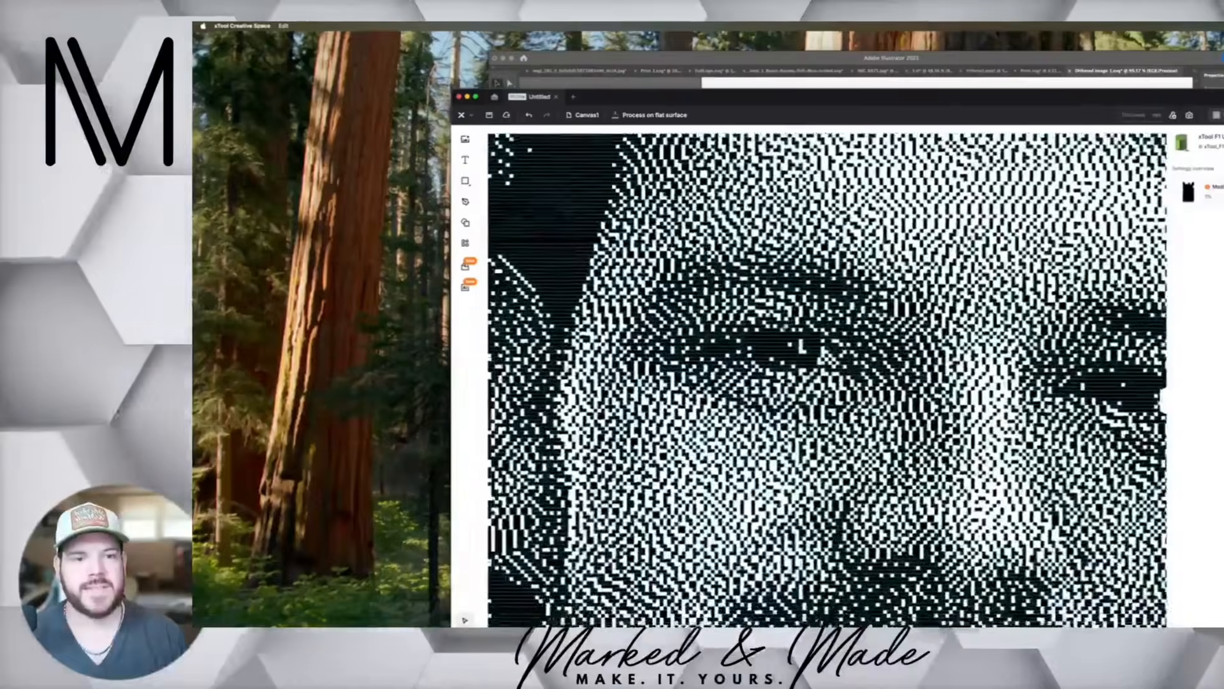
{"action": "scroll", "coordinate": [783, 329], "scroll_direction": "down", "scroll_amount": 15}
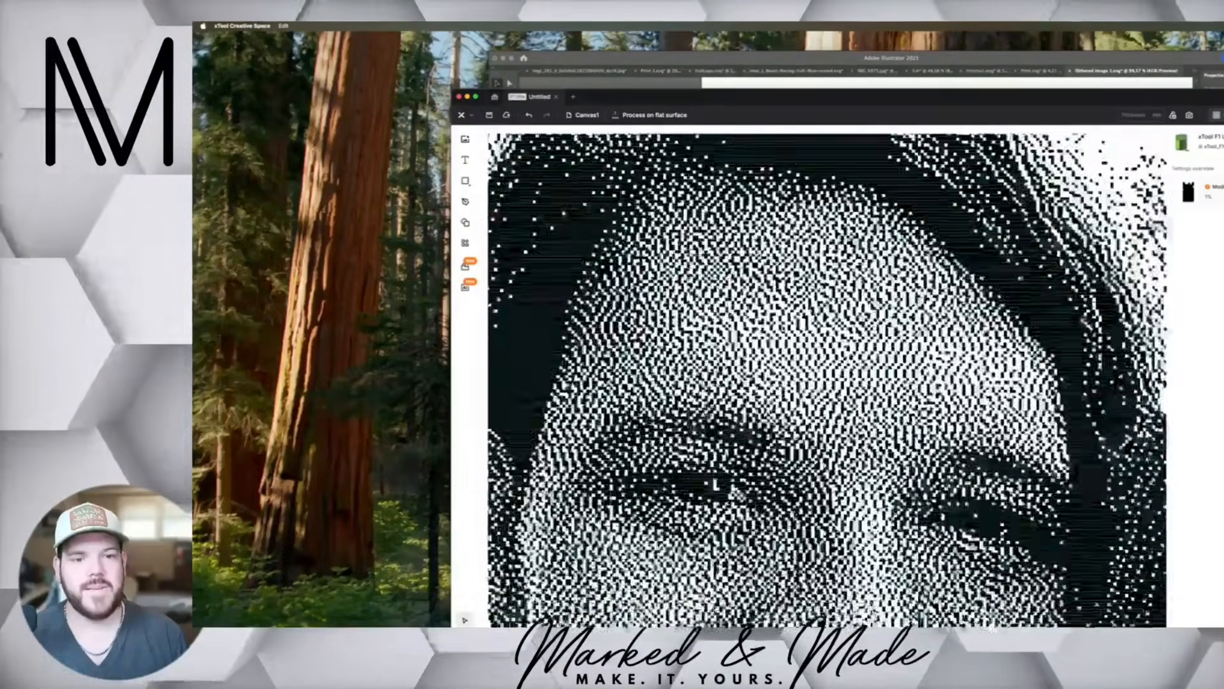
{"action": "scroll", "coordinate": [784, 329], "scroll_direction": "down", "scroll_amount": 3}
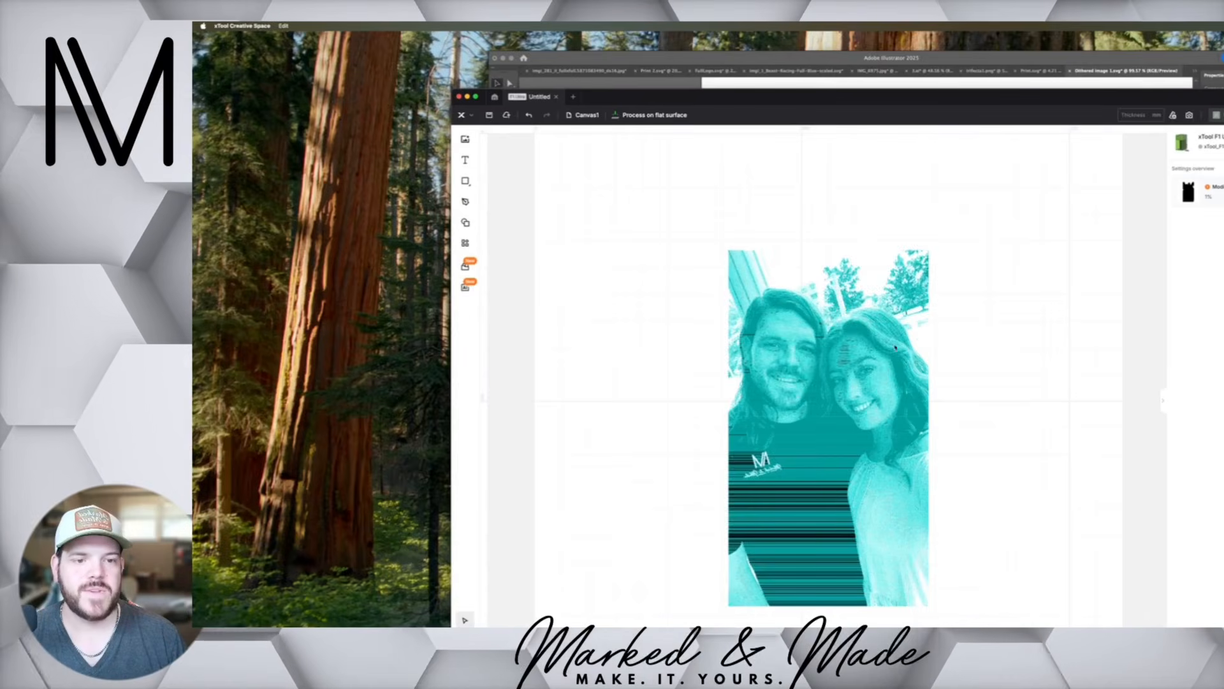
Rotate the imported photo 90 degrees clockwise on the canvas
{"action": "left_click", "coordinate": [924, 433]}
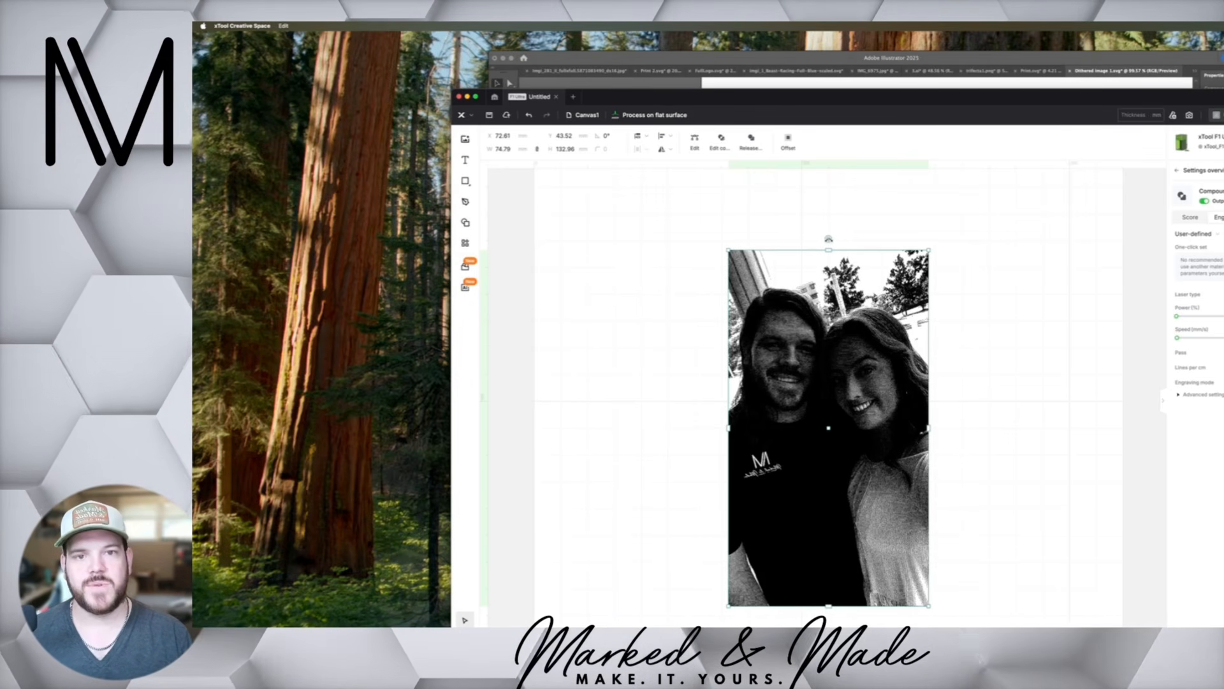
{"action": "left_click_drag", "start_coordinate": [828, 239], "coordinate": [1017, 428]}
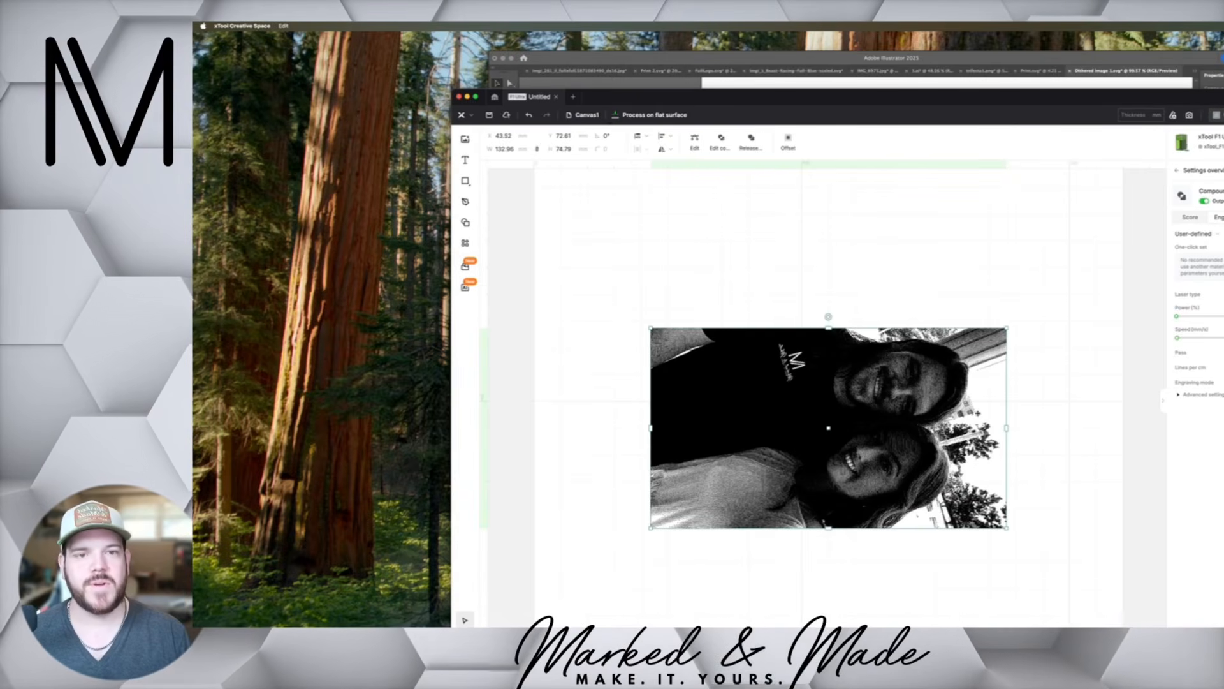
Switch the current device to the xTool S1 and confirm the change for this canvas
{"action": "left_click", "coordinate": [1207, 142]}
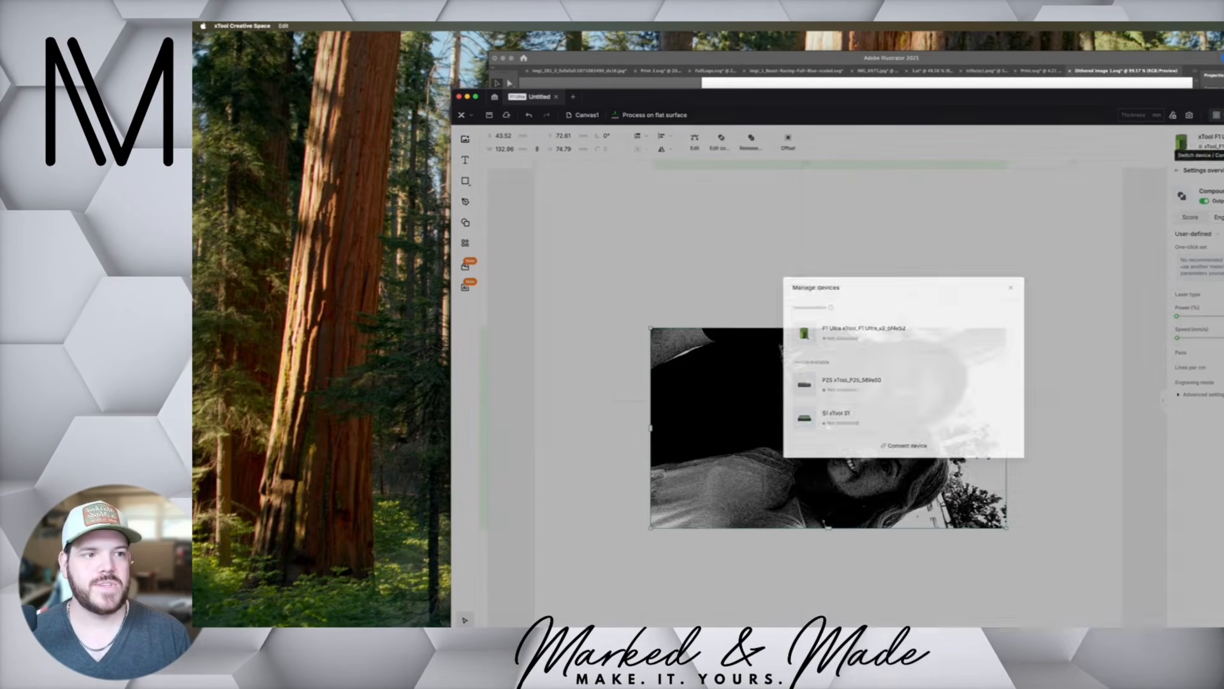
{"action": "scroll", "coordinate": [787, 426], "scroll_direction": "down", "scroll_amount": 5}
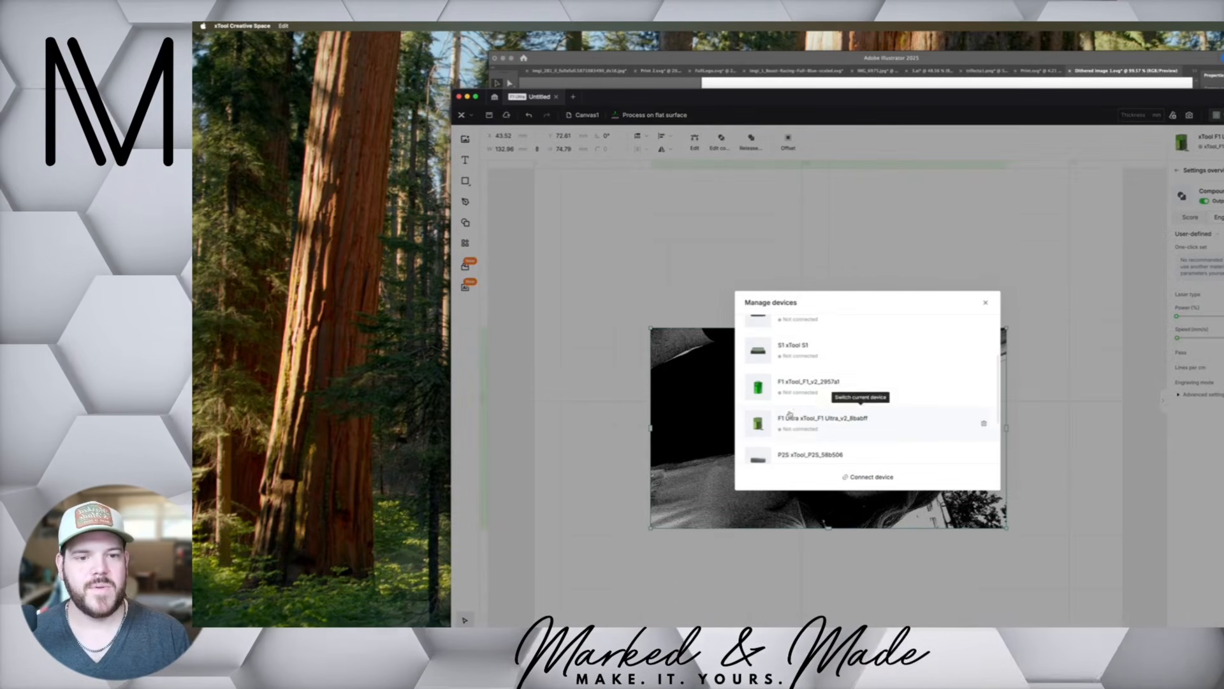
{"action": "left_click", "coordinate": [803, 351]}
{"action": "left_click", "coordinate": [976, 477]}
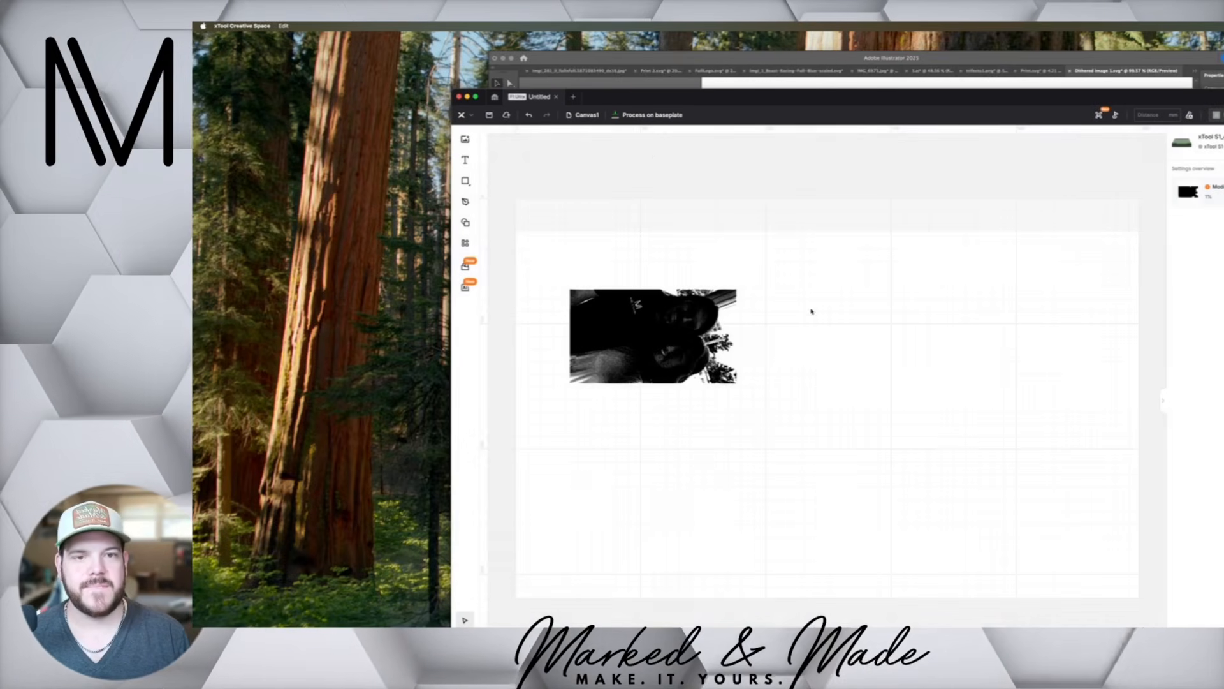
Set the processing mode to Roller – Use rotary attachment and enlarge the photo to about 298 by 167 mm
{"action": "left_click", "coordinate": [651, 115]}
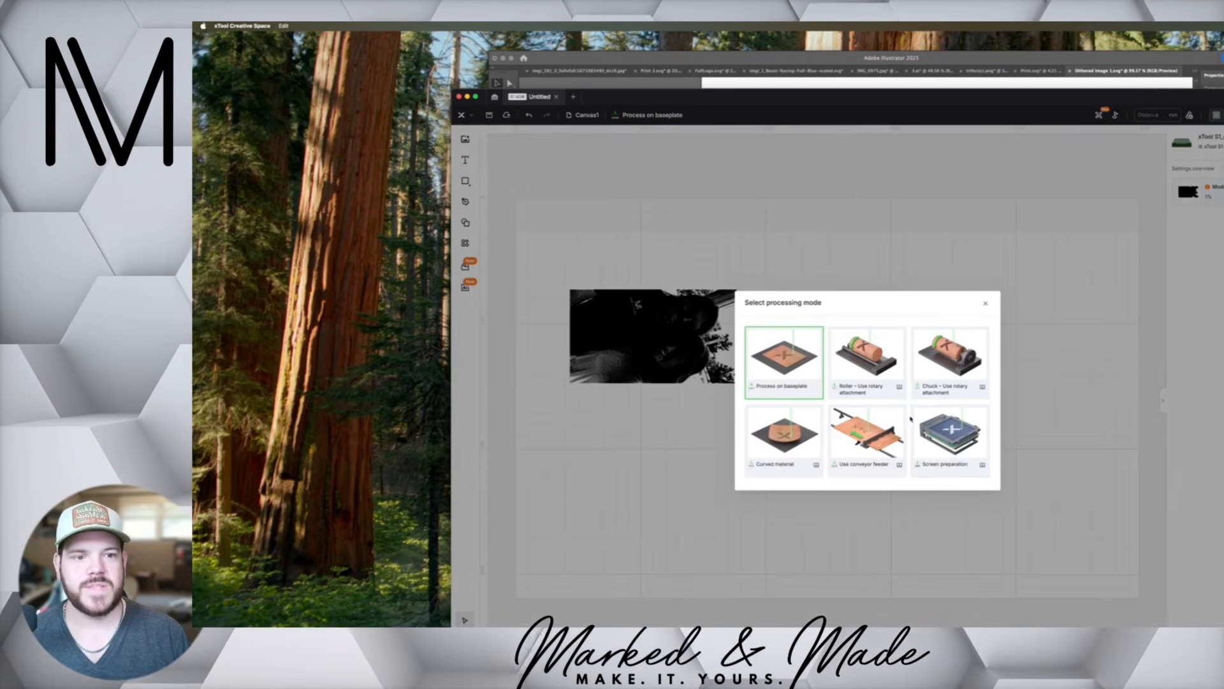
{"action": "left_click", "coordinate": [876, 369]}
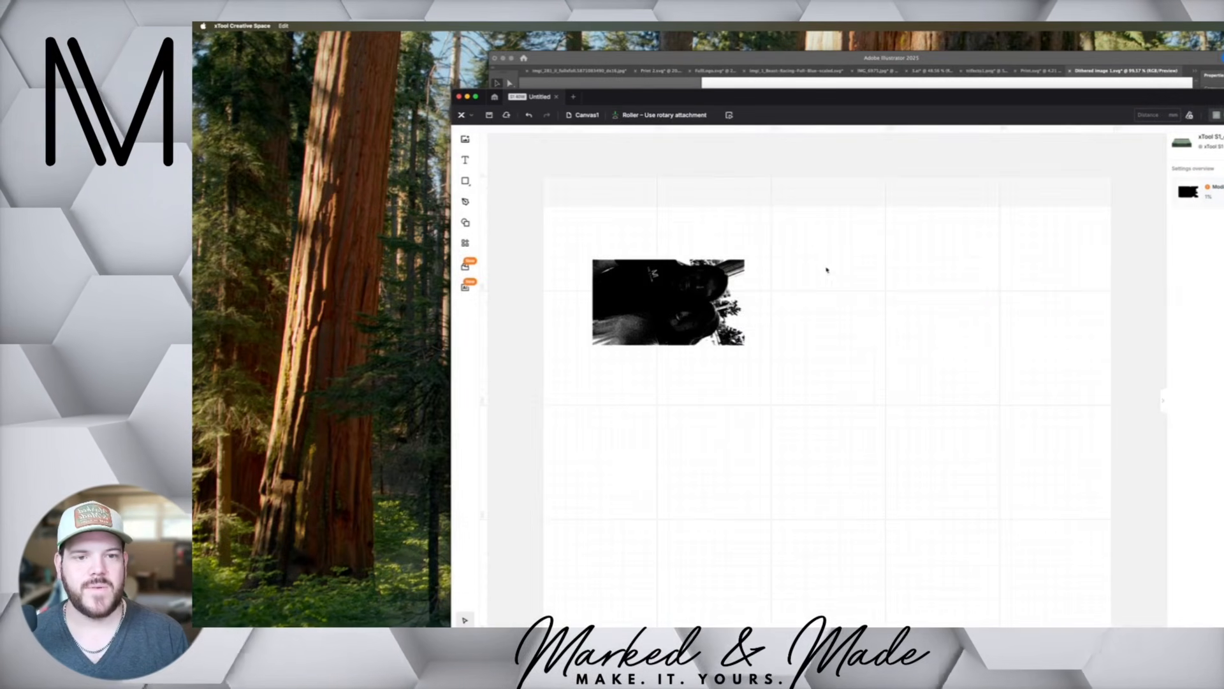
{"action": "left_click", "coordinate": [676, 294]}
{"action": "left_click_drag", "start_coordinate": [744, 345], "coordinate": [893, 453]}
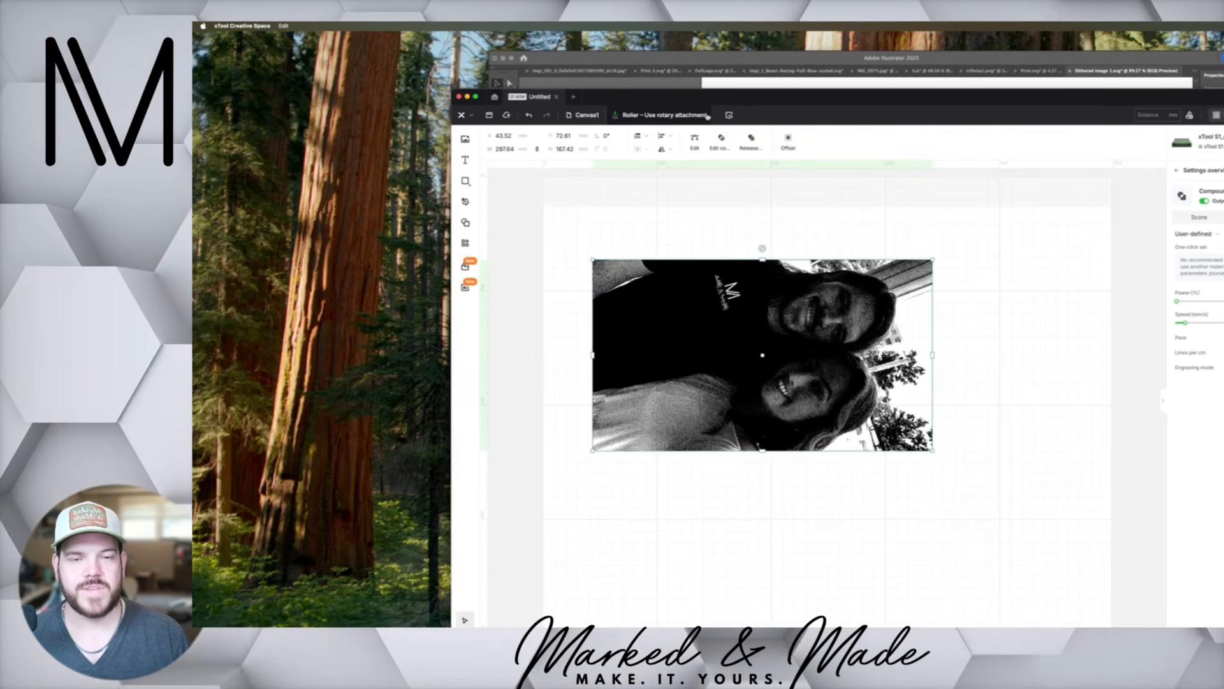
Change the processing mode to Chuck – Use rotary attachment and set its perimeter to 315 mm
{"action": "left_click", "coordinate": [687, 113]}
{"action": "left_click", "coordinate": [951, 361]}
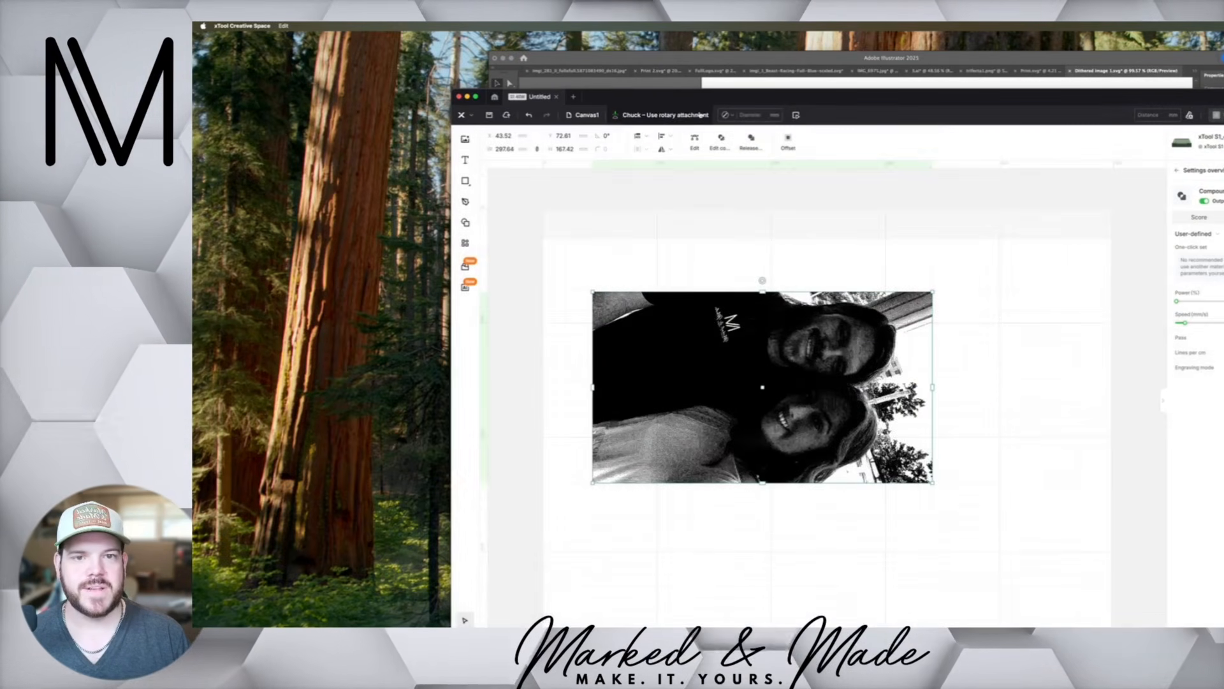
{"action": "left_click", "coordinate": [728, 116]}
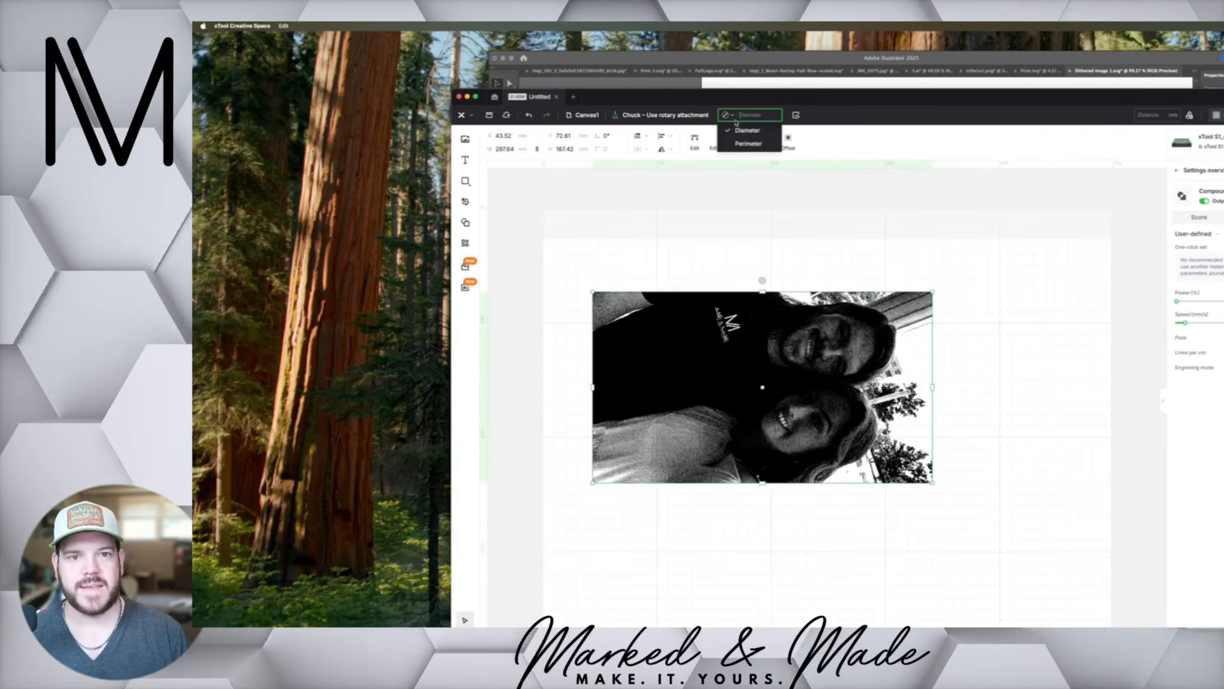
{"action": "left_click", "coordinate": [749, 142]}
{"action": "left_click", "coordinate": [759, 114]}
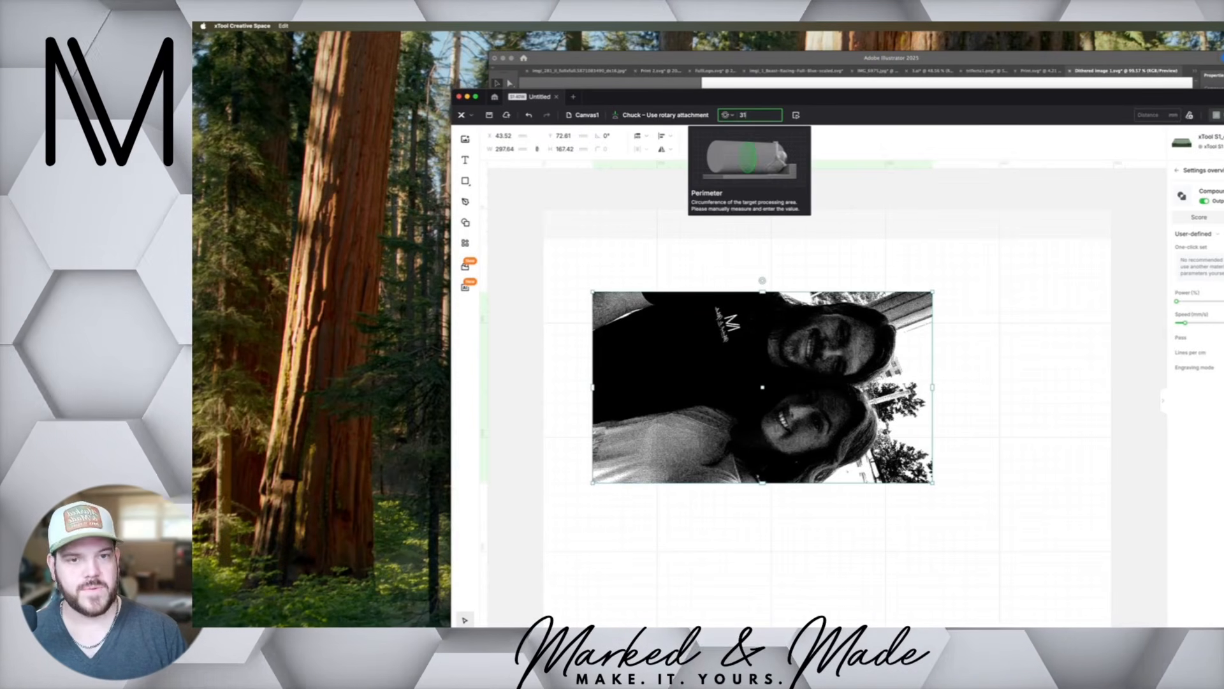
{"action": "type", "text": "315"}
{"action": "left_click", "coordinate": [650, 243]}
{"action": "left_click", "coordinate": [657, 335]}
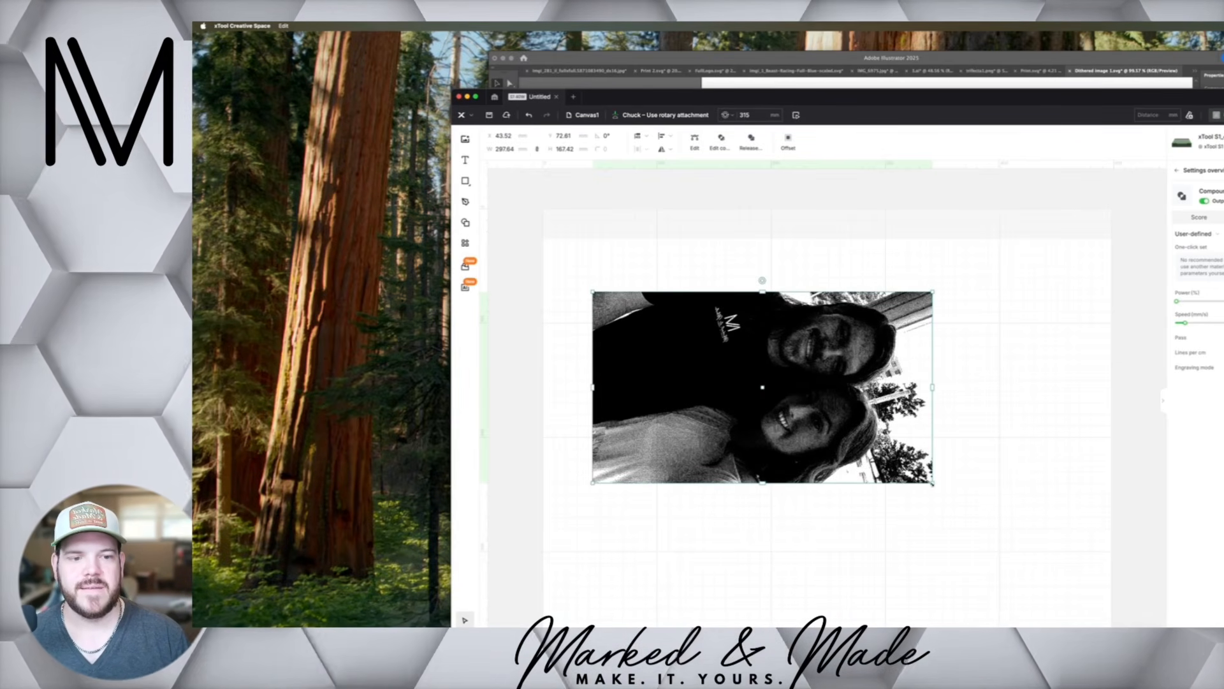
Shrink the photo proportionally to about 276 by 155 mm and move it to about X 60, Y 74 mm
{"action": "left_click_drag", "start_coordinate": [932, 483], "coordinate": [909, 470]}
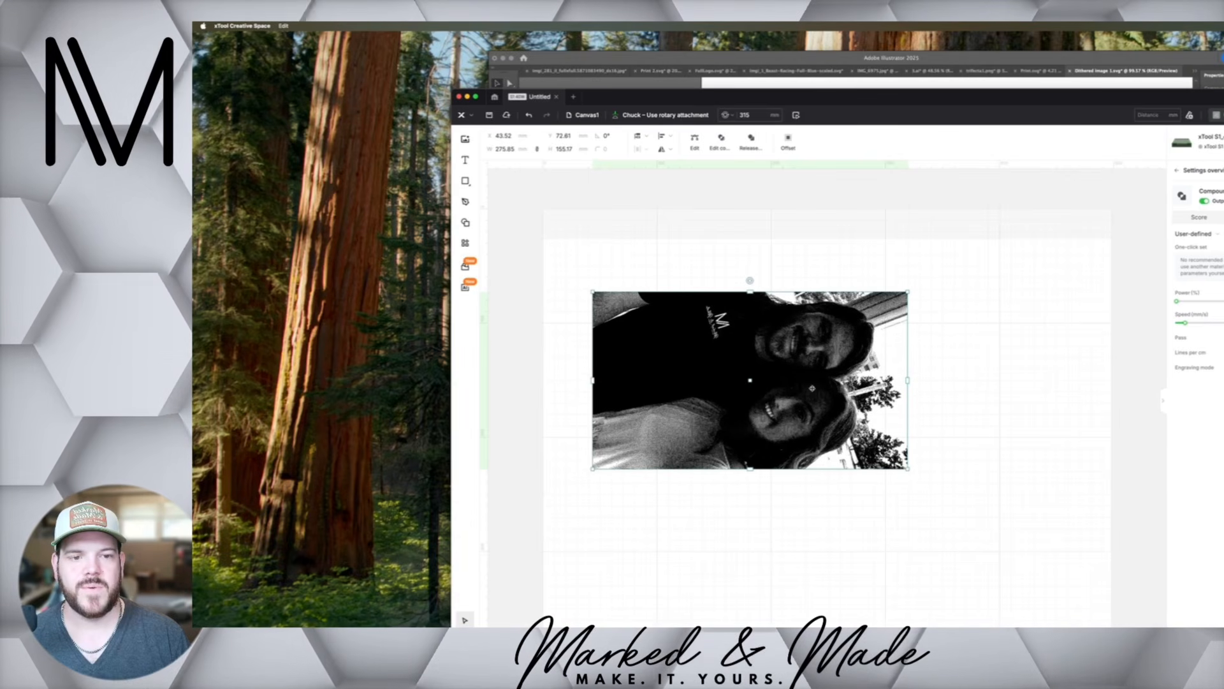
{"action": "left_click_drag", "start_coordinate": [812, 387], "coordinate": [830, 388]}
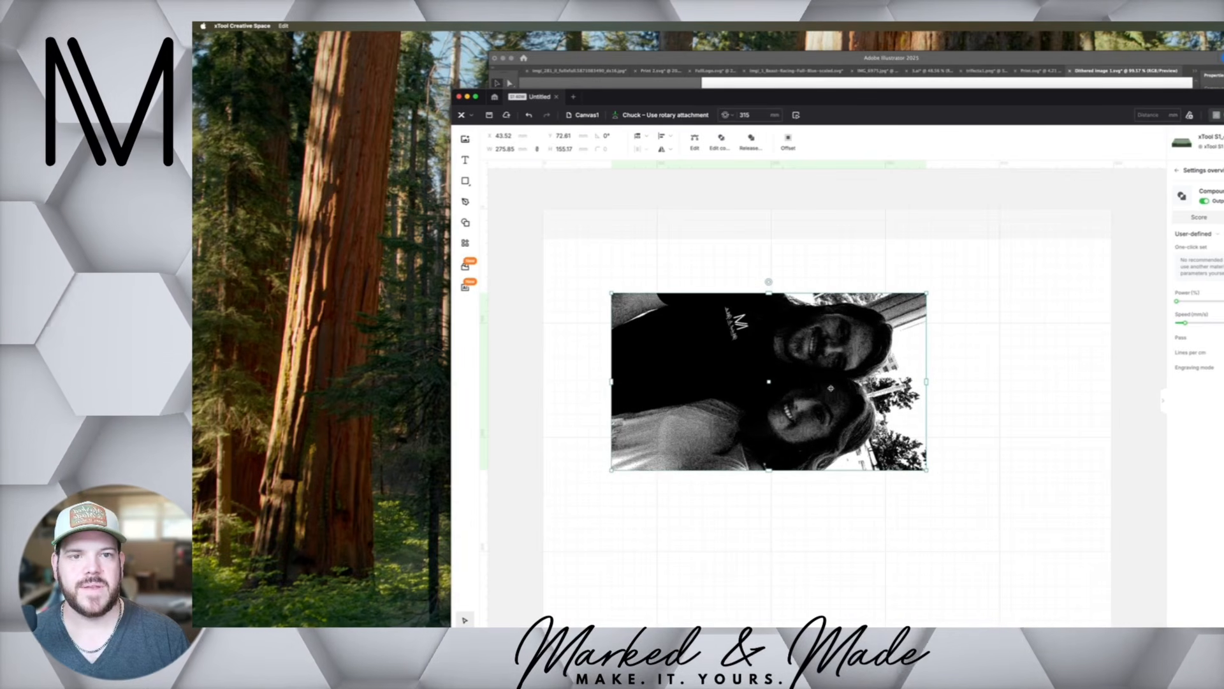
Open the rotary model preview and examine the dither dots on the photo's faces up close on the canvas
{"action": "left_click", "coordinate": [795, 115]}
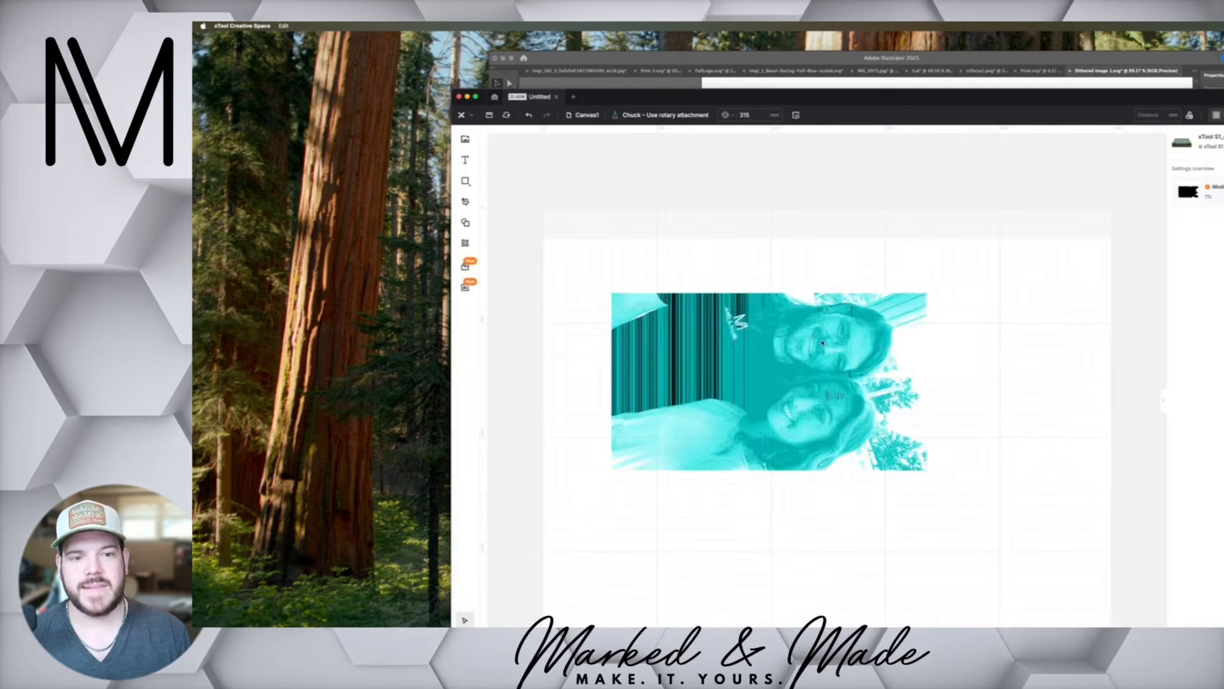
{"action": "scroll", "coordinate": [788, 421], "scroll_direction": "up", "scroll_amount": 5}
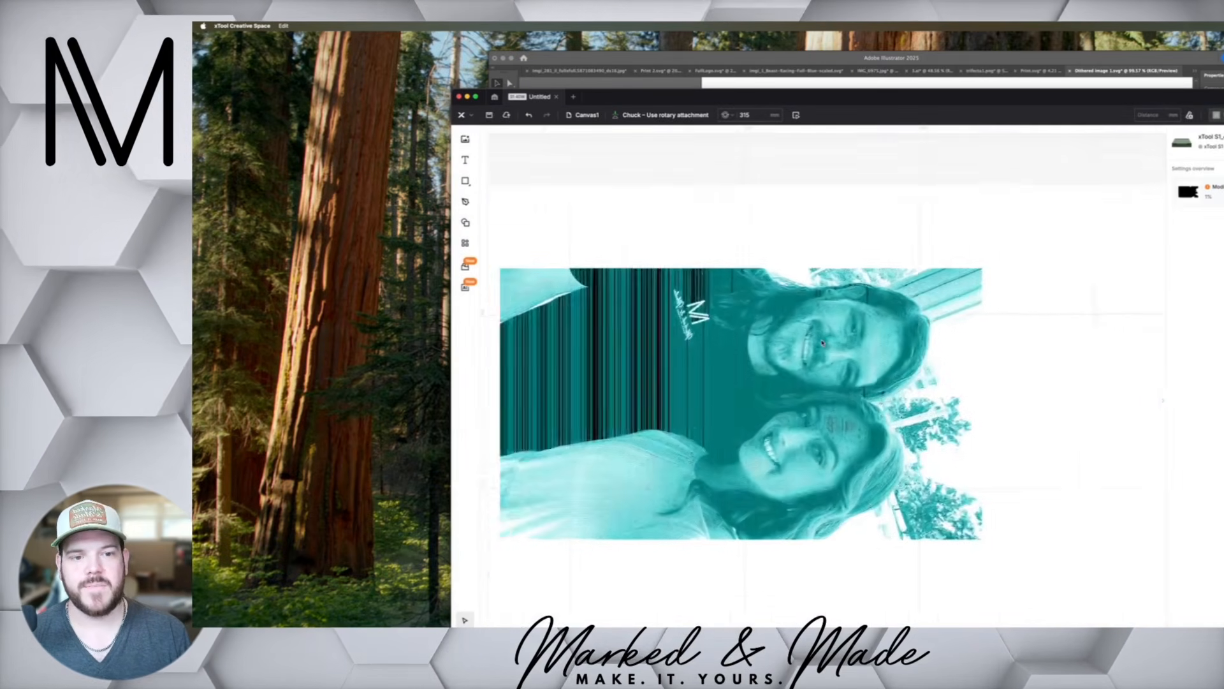
{"action": "scroll", "coordinate": [823, 342], "scroll_direction": "up", "scroll_amount": 5}
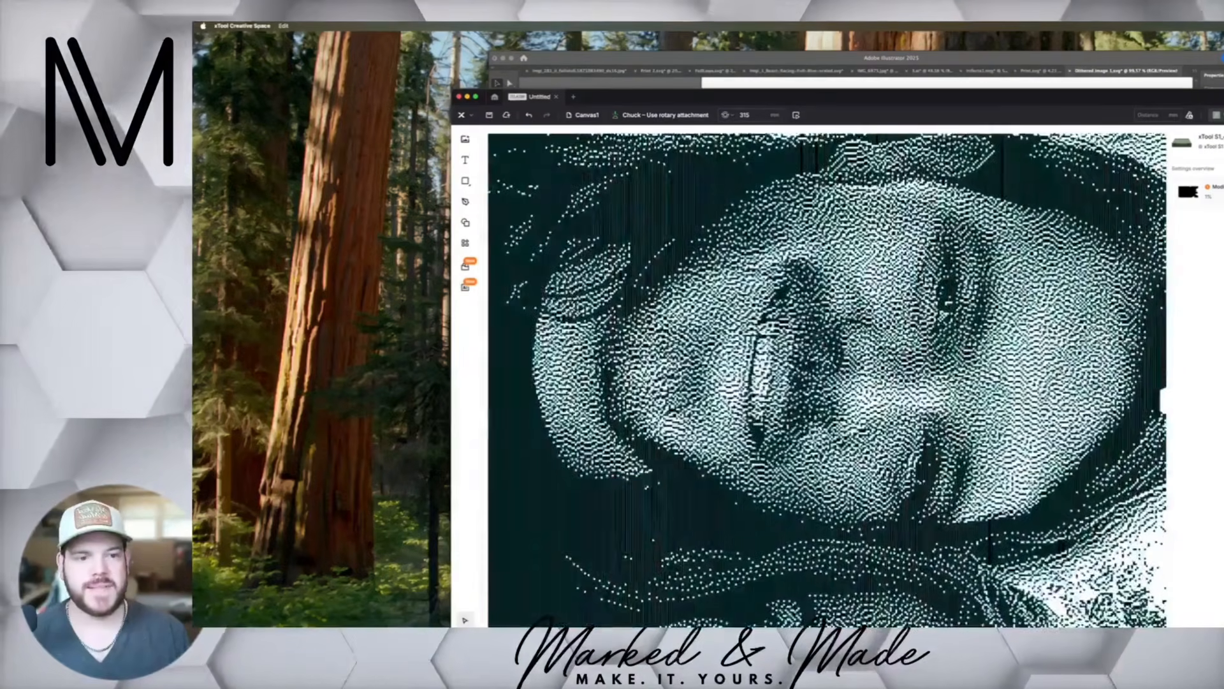
{"action": "scroll", "coordinate": [903, 352], "scroll_direction": "up", "scroll_amount": 8}
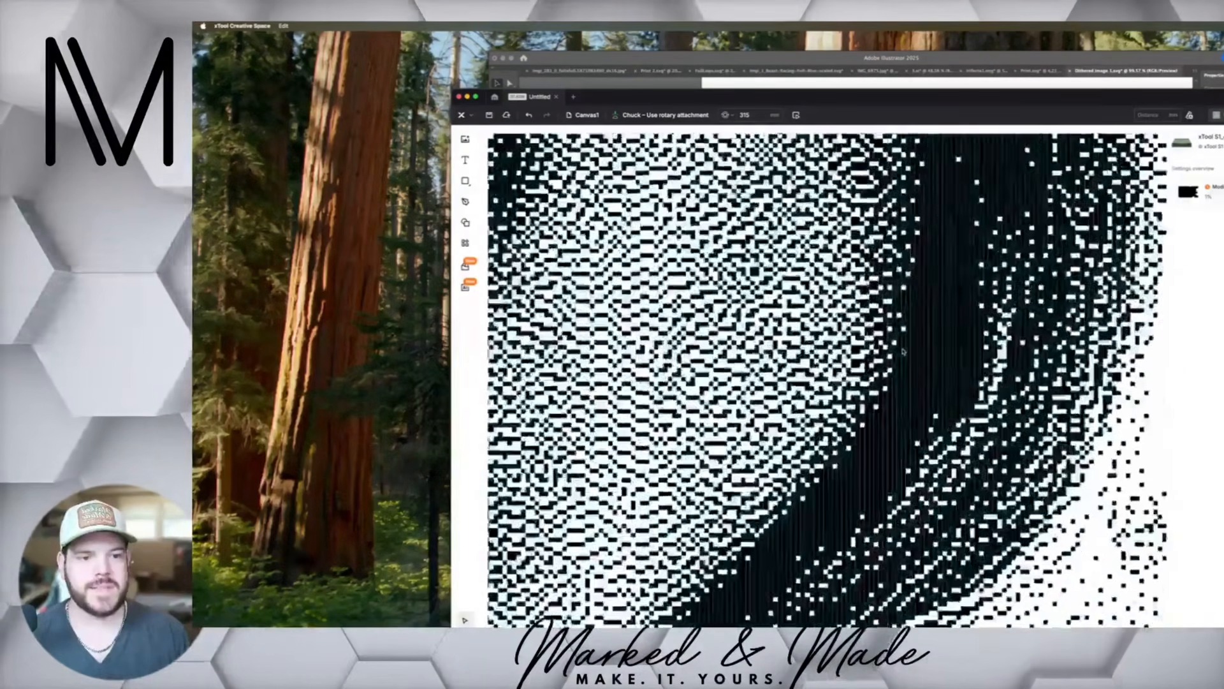
{"action": "scroll", "coordinate": [902, 351], "scroll_direction": "down", "scroll_amount": 8}
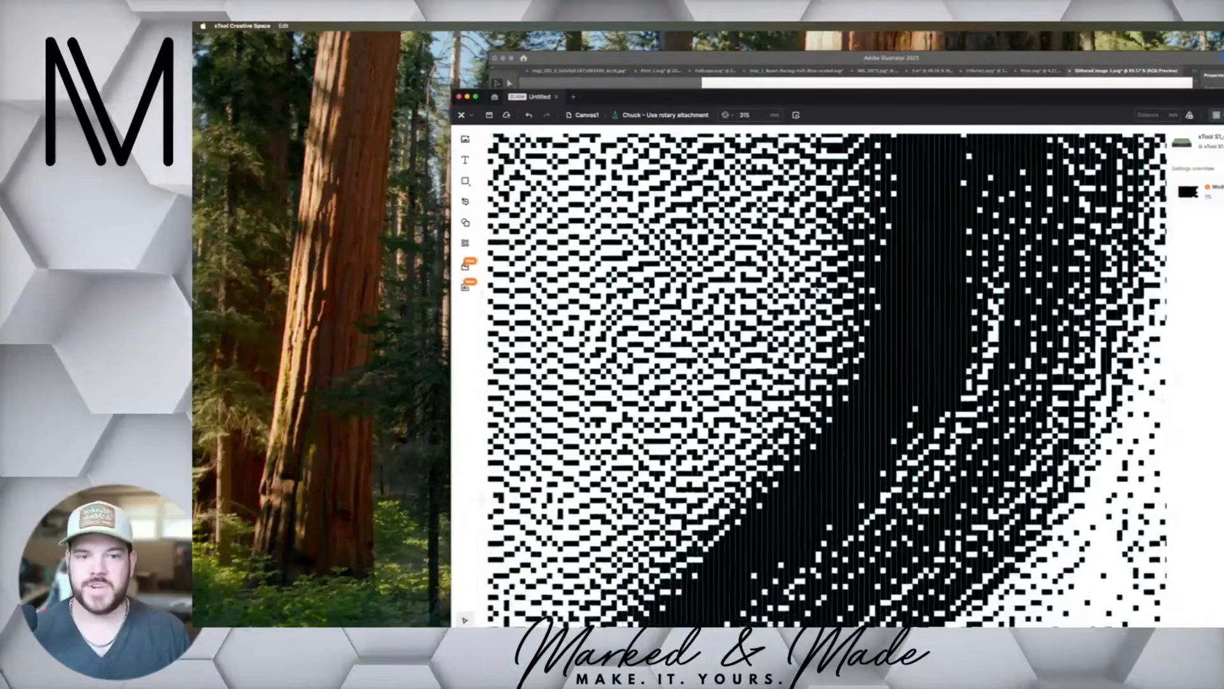
{"action": "scroll", "coordinate": [818, 290], "scroll_direction": "up", "scroll_amount": 6}
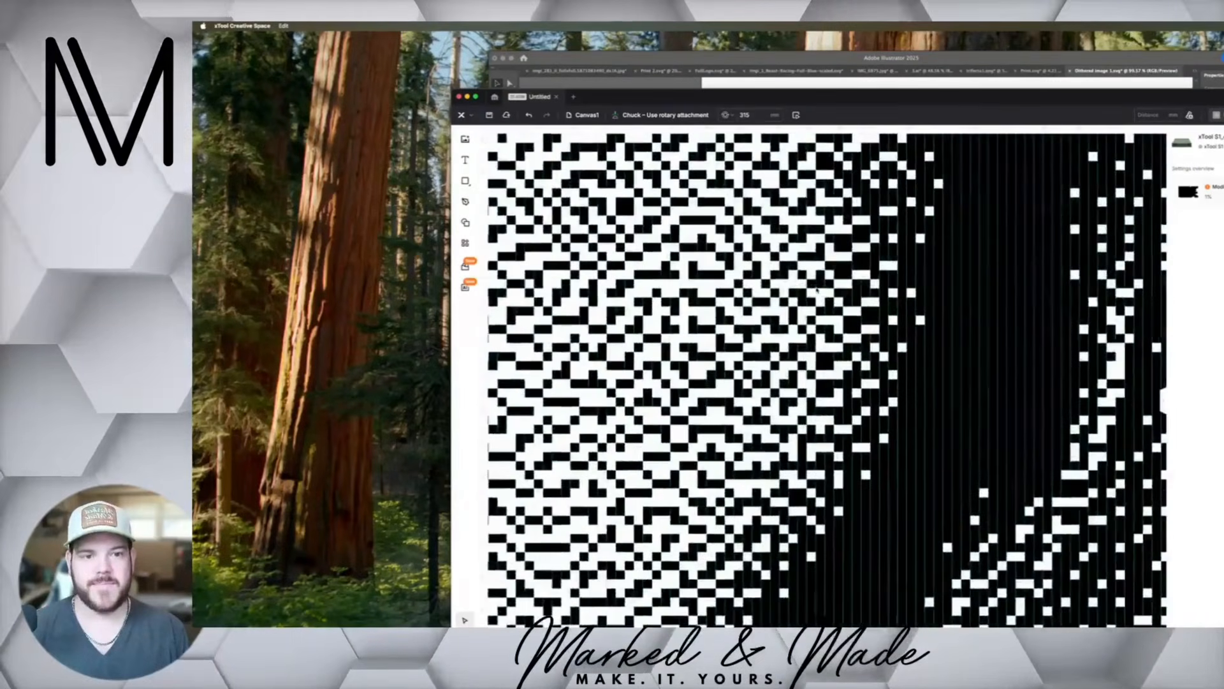
{"action": "scroll", "coordinate": [817, 290], "scroll_direction": "down", "scroll_amount": 10}
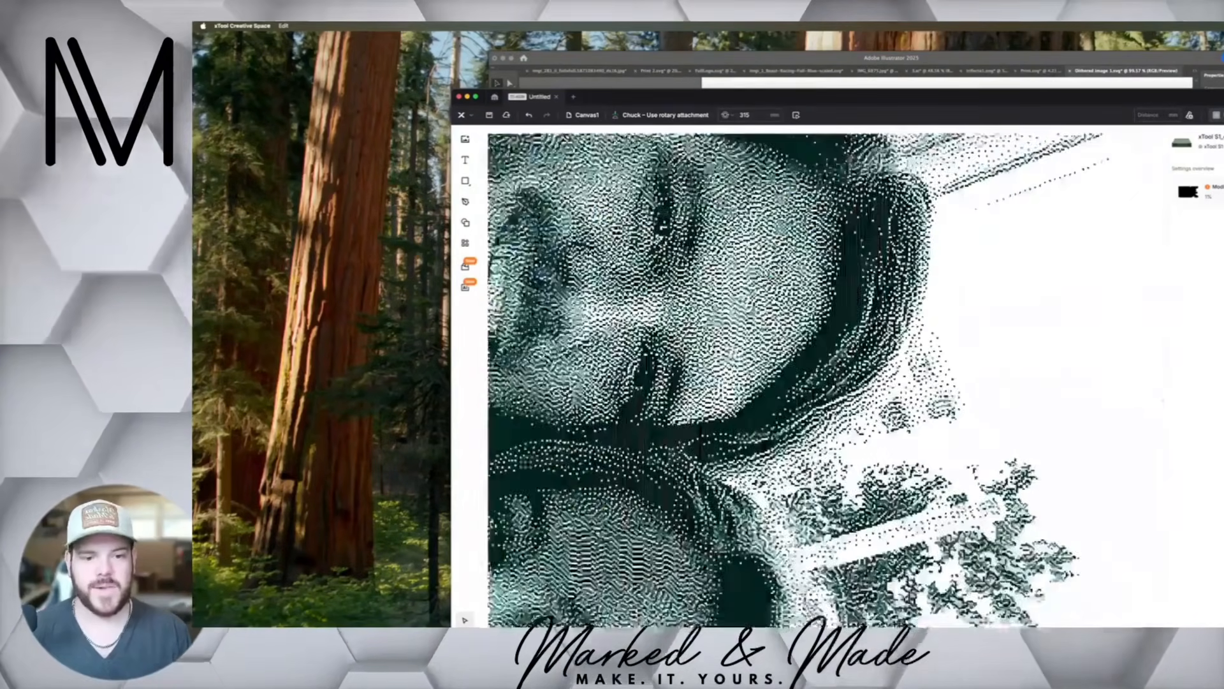
{"action": "scroll", "coordinate": [794, 383], "scroll_direction": "up", "scroll_amount": 8}
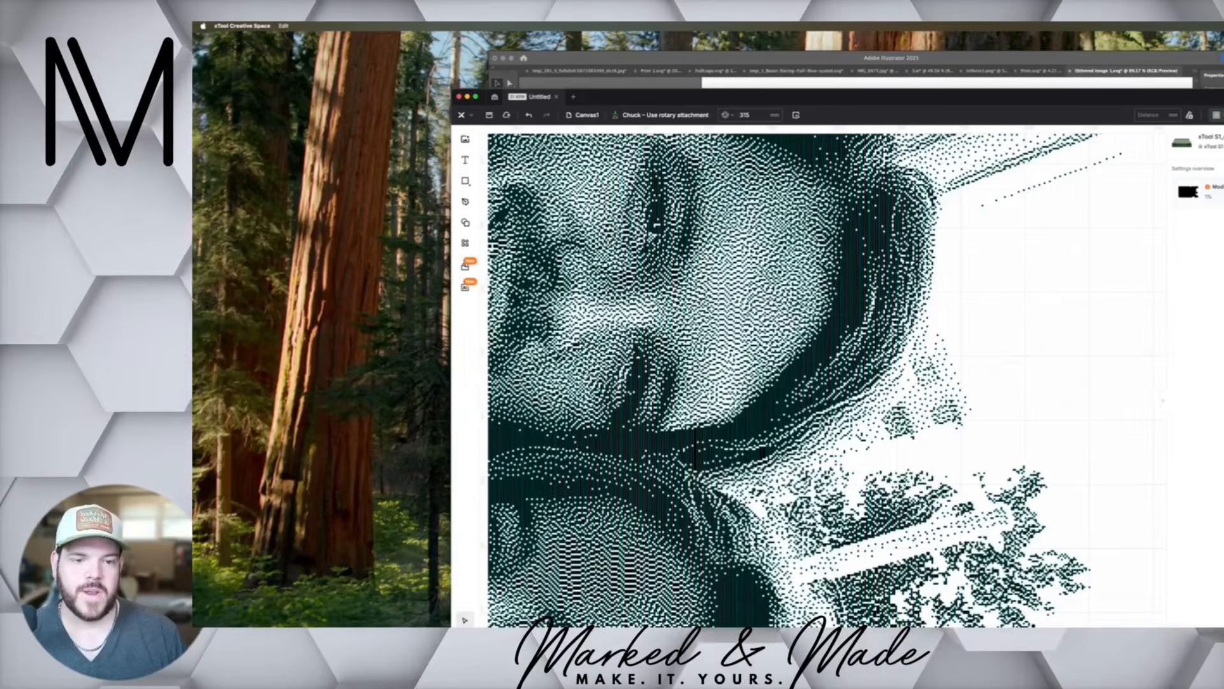
{"action": "scroll", "coordinate": [796, 381], "scroll_direction": "down", "scroll_amount": 8}
Rotate the photo 90 degrees counterclockwise about its centre so that it stands upright on the canvas
{"action": "left_click", "coordinate": [795, 381]}
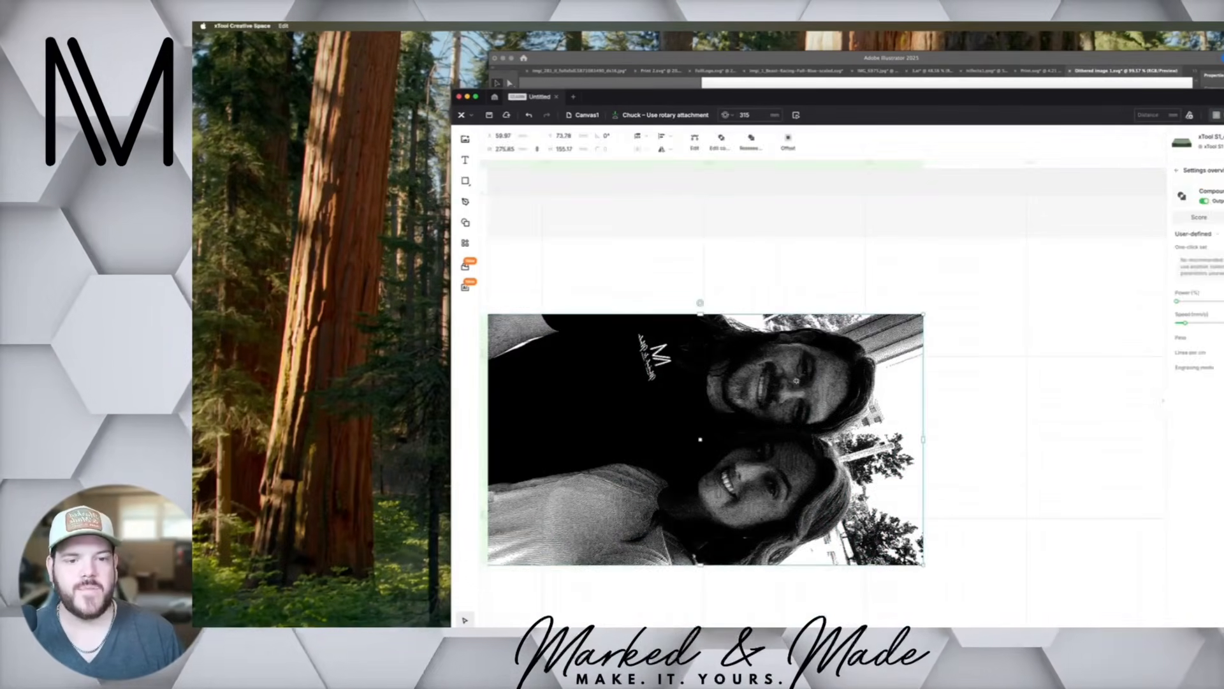
{"action": "left_click", "coordinate": [812, 277]}
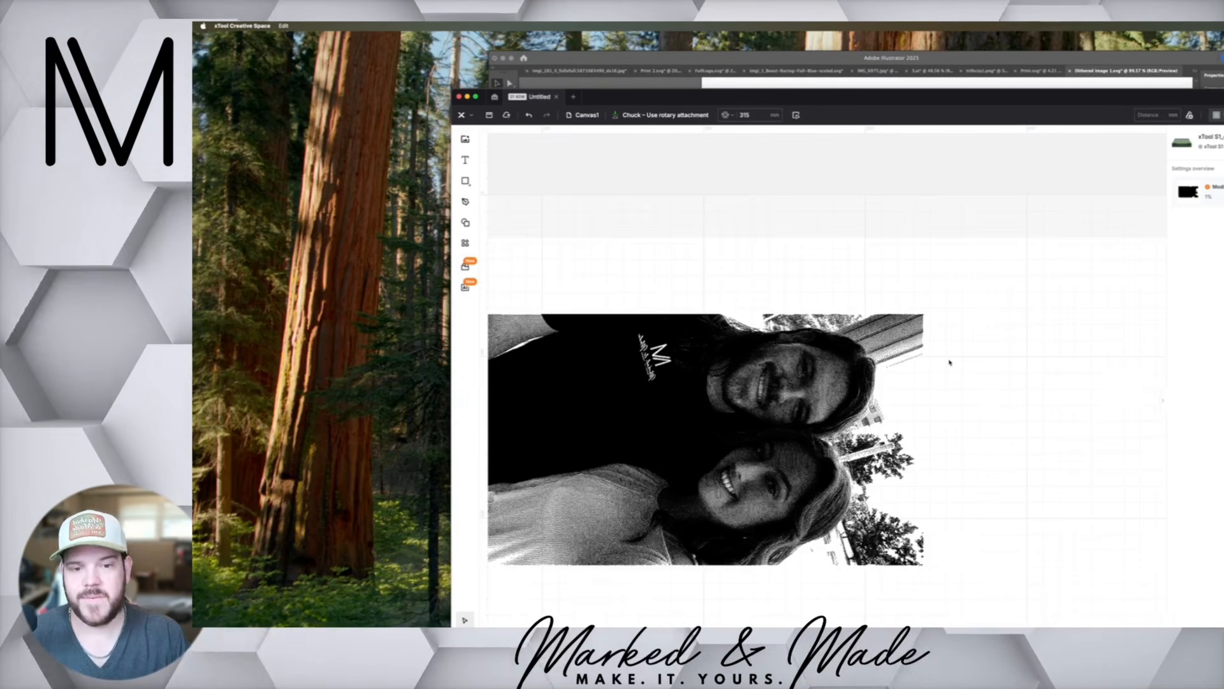
{"action": "left_click", "coordinate": [811, 386]}
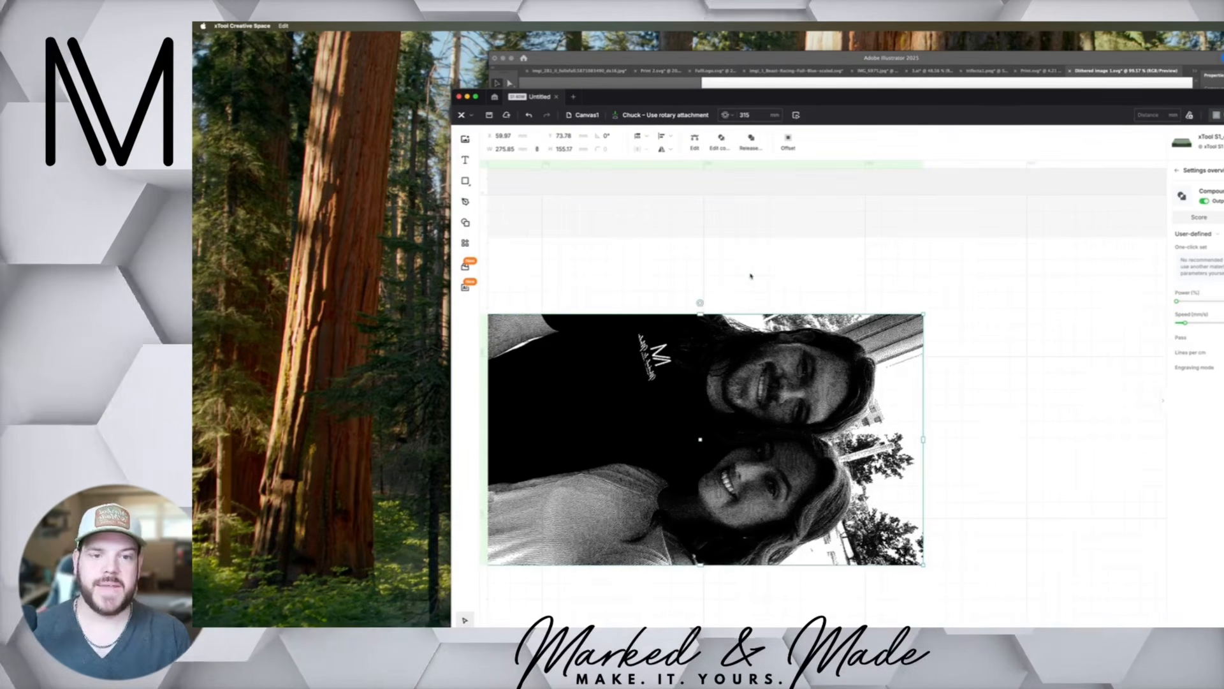
{"action": "left_click_drag", "start_coordinate": [701, 303], "coordinate": [564, 439]}
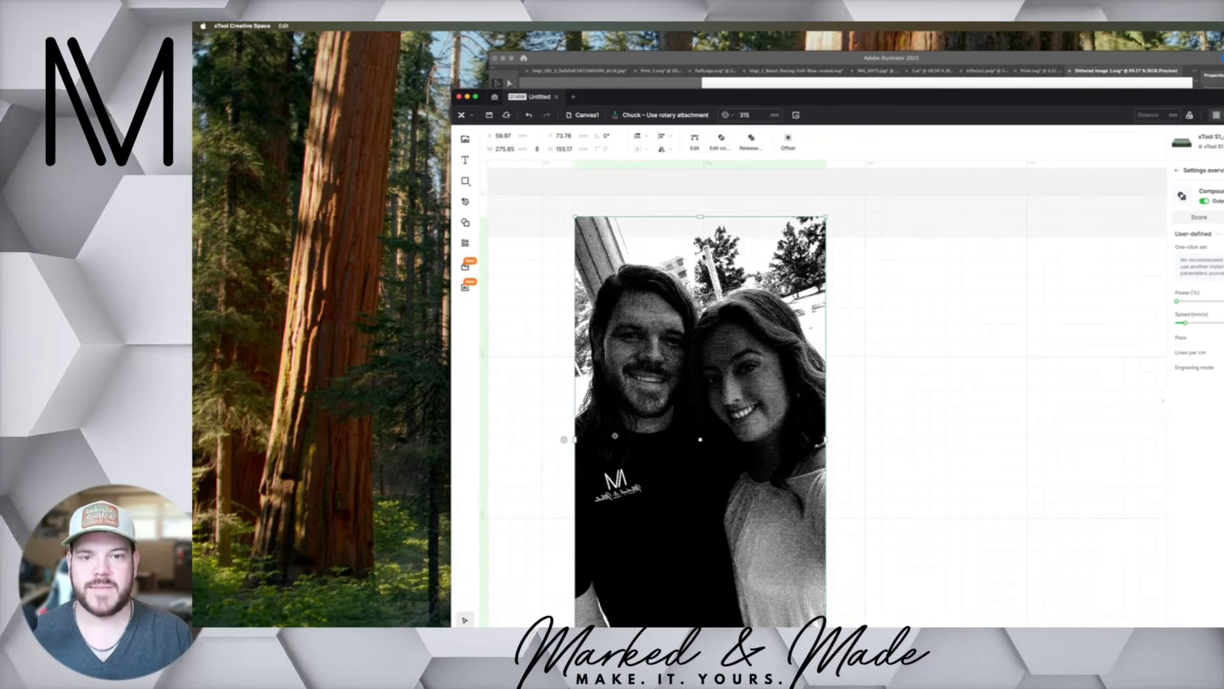
{"action": "left_click", "coordinate": [883, 298]}
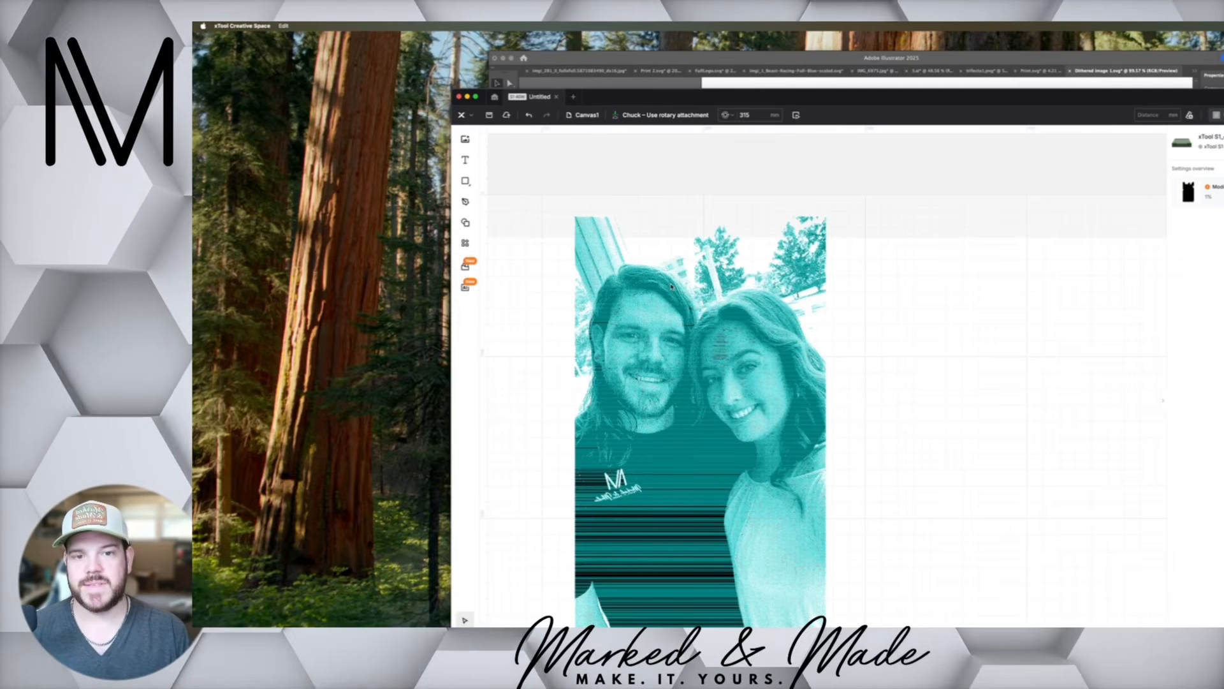
{"action": "left_click", "coordinate": [663, 289]}
{"action": "scroll", "coordinate": [663, 289], "scroll_direction": "down", "scroll_amount": 5}
{"action": "scroll", "coordinate": [659, 293], "scroll_direction": "up", "scroll_amount": 4}
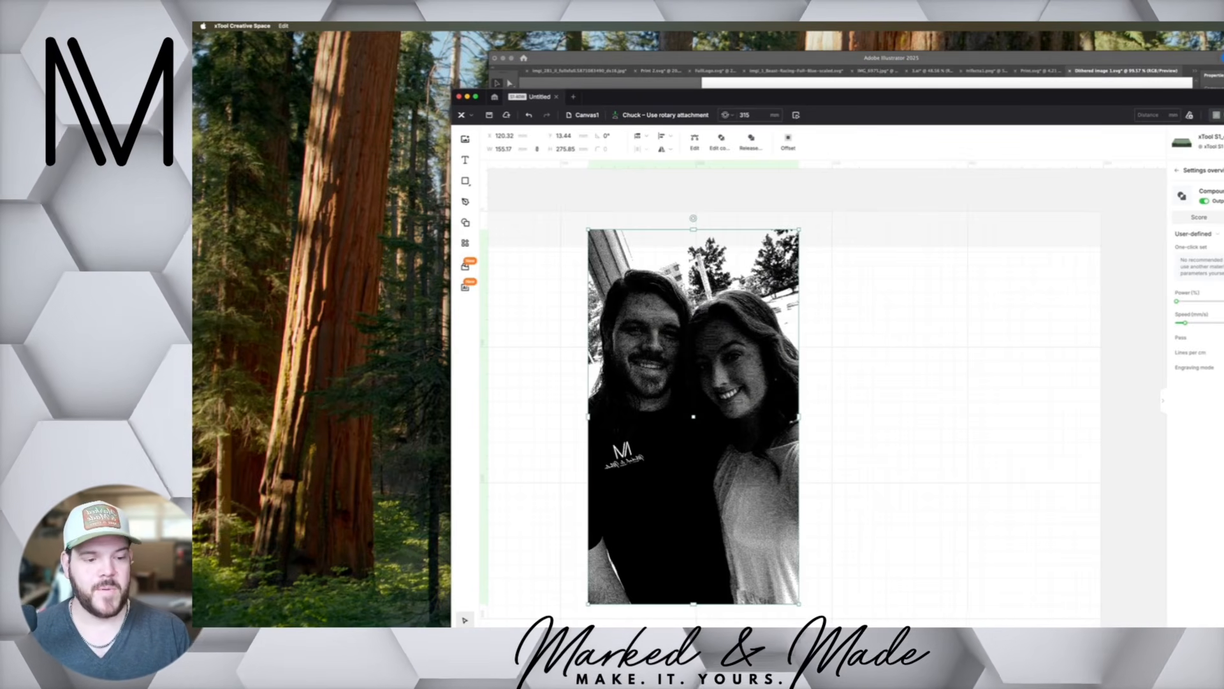
Switch to Dither Boy and turn on Invert for the dithered photo
{"action": "key", "text": "super+Tab"}
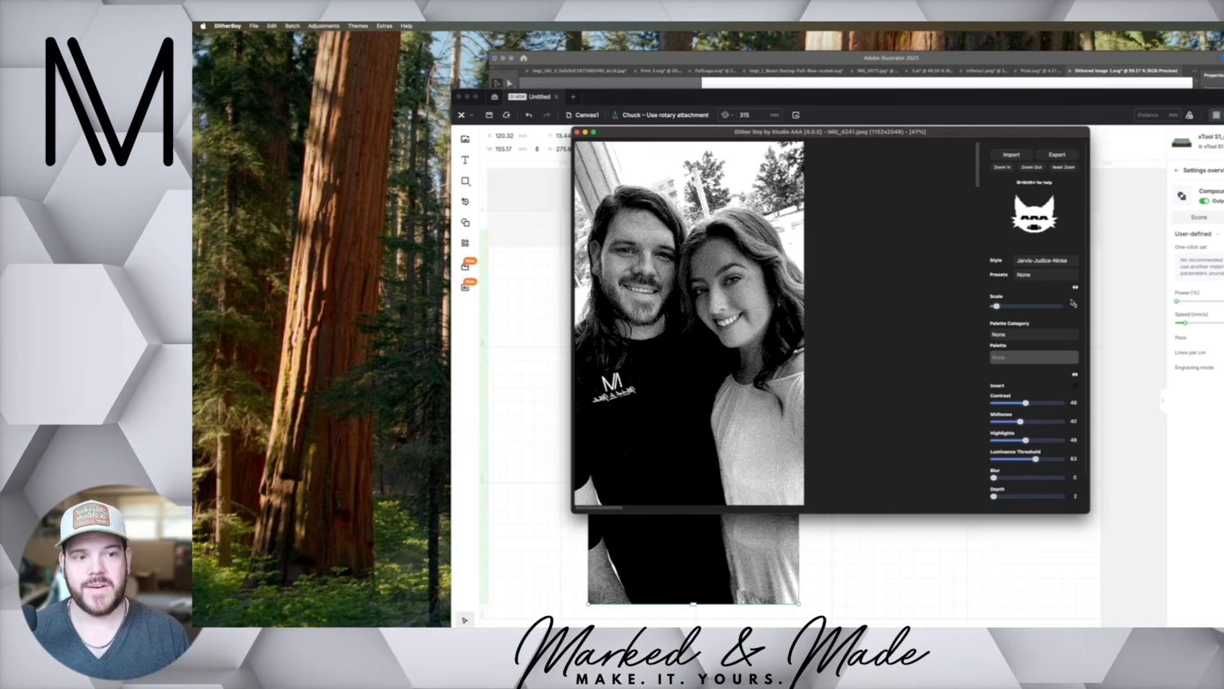
{"action": "left_click", "coordinate": [1076, 386]}
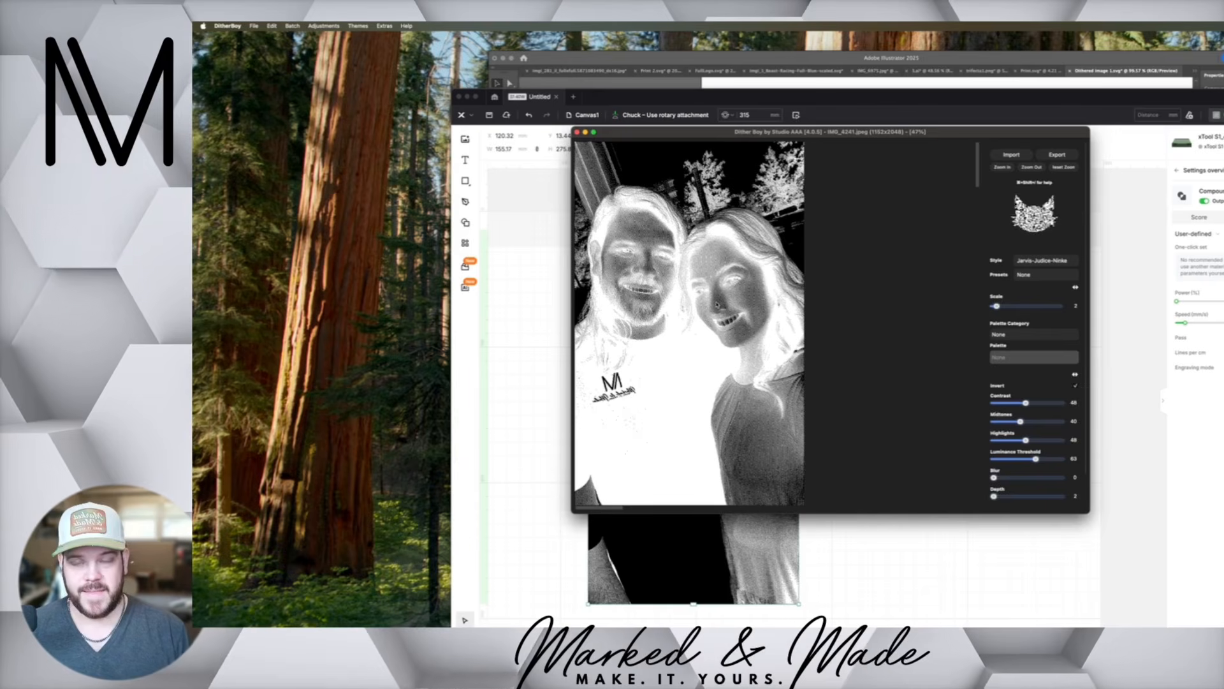